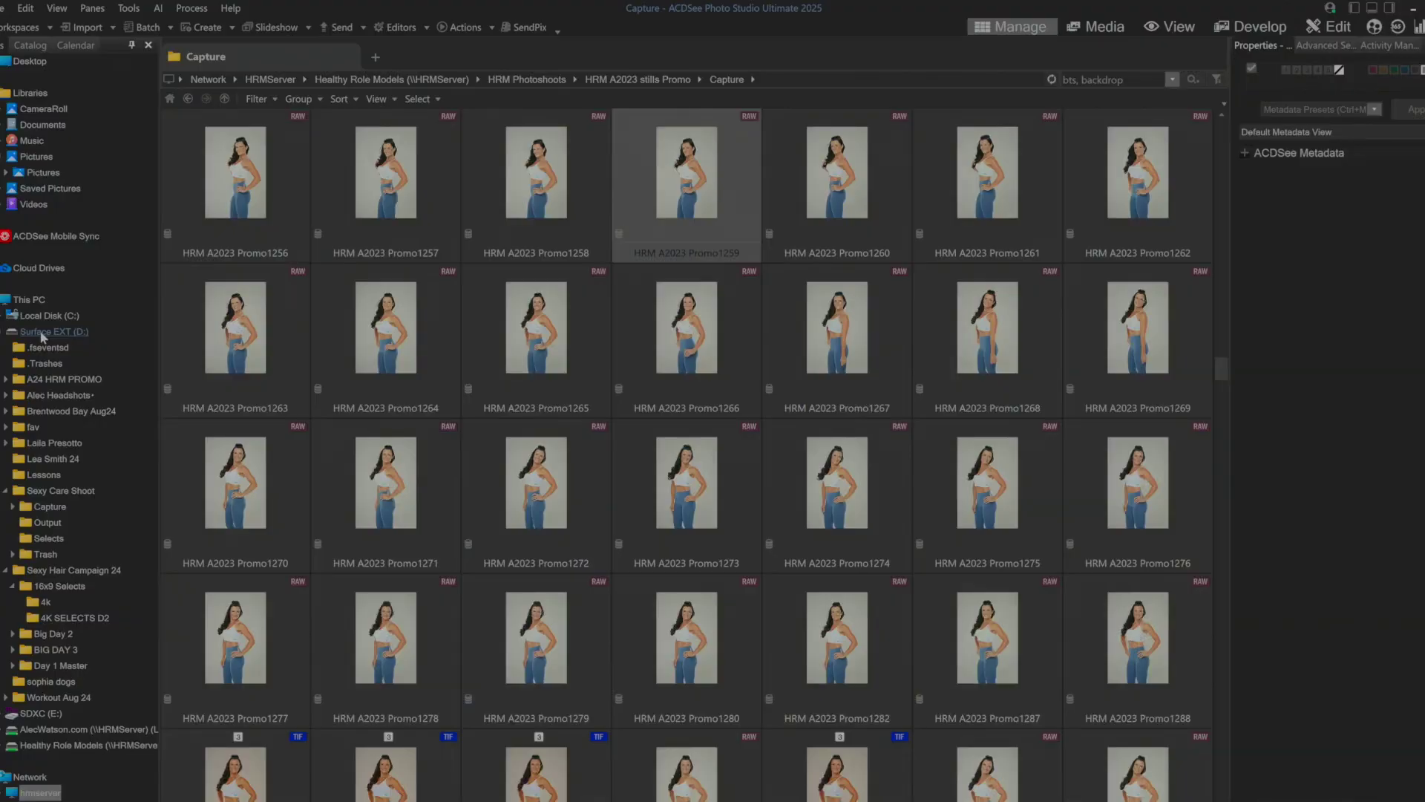
# Browse the root of the Surface EXT (D:) drive in the Folders tree
pyautogui.click(42, 334)
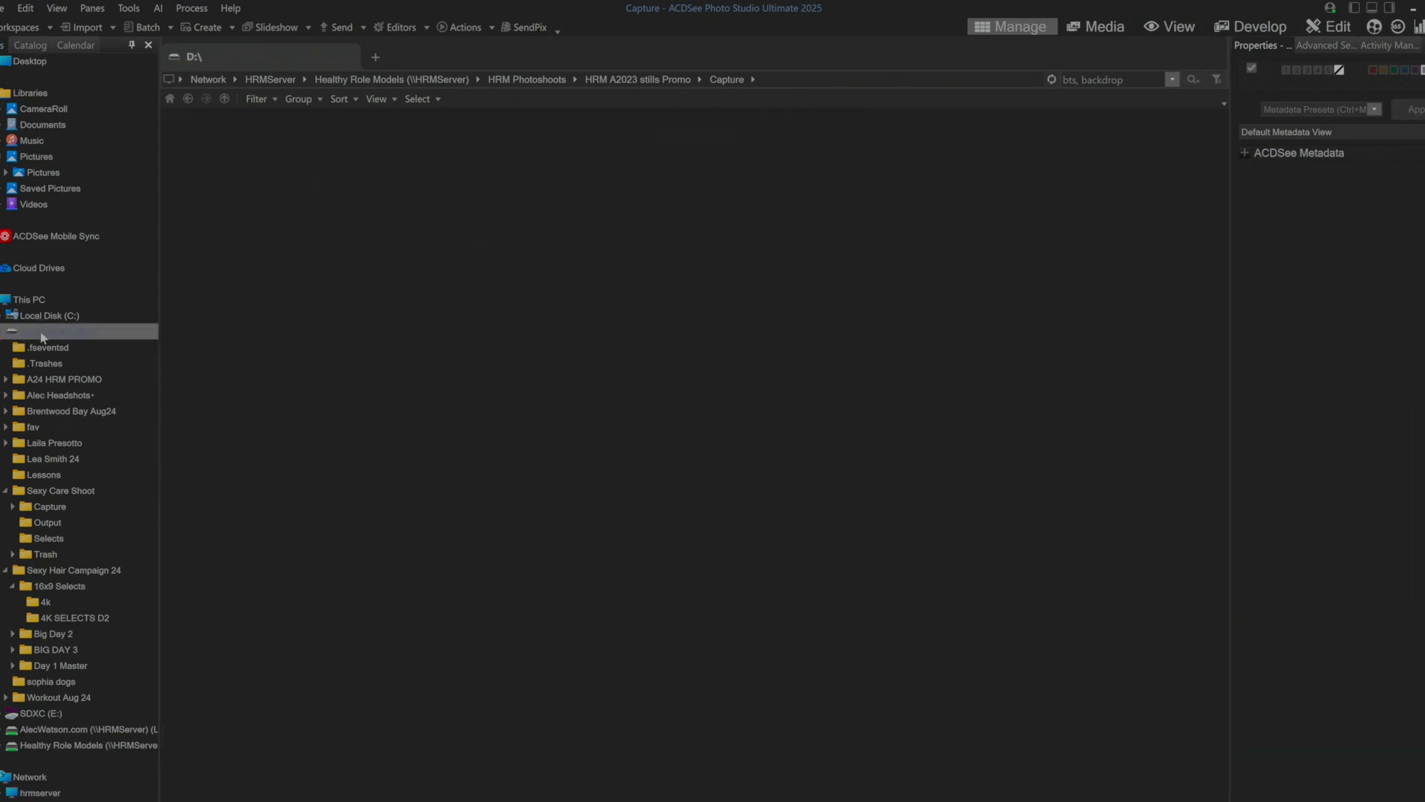
# Start an import from device with the SDXC (E:) memory card as the source
pyautogui.click(9, 7)
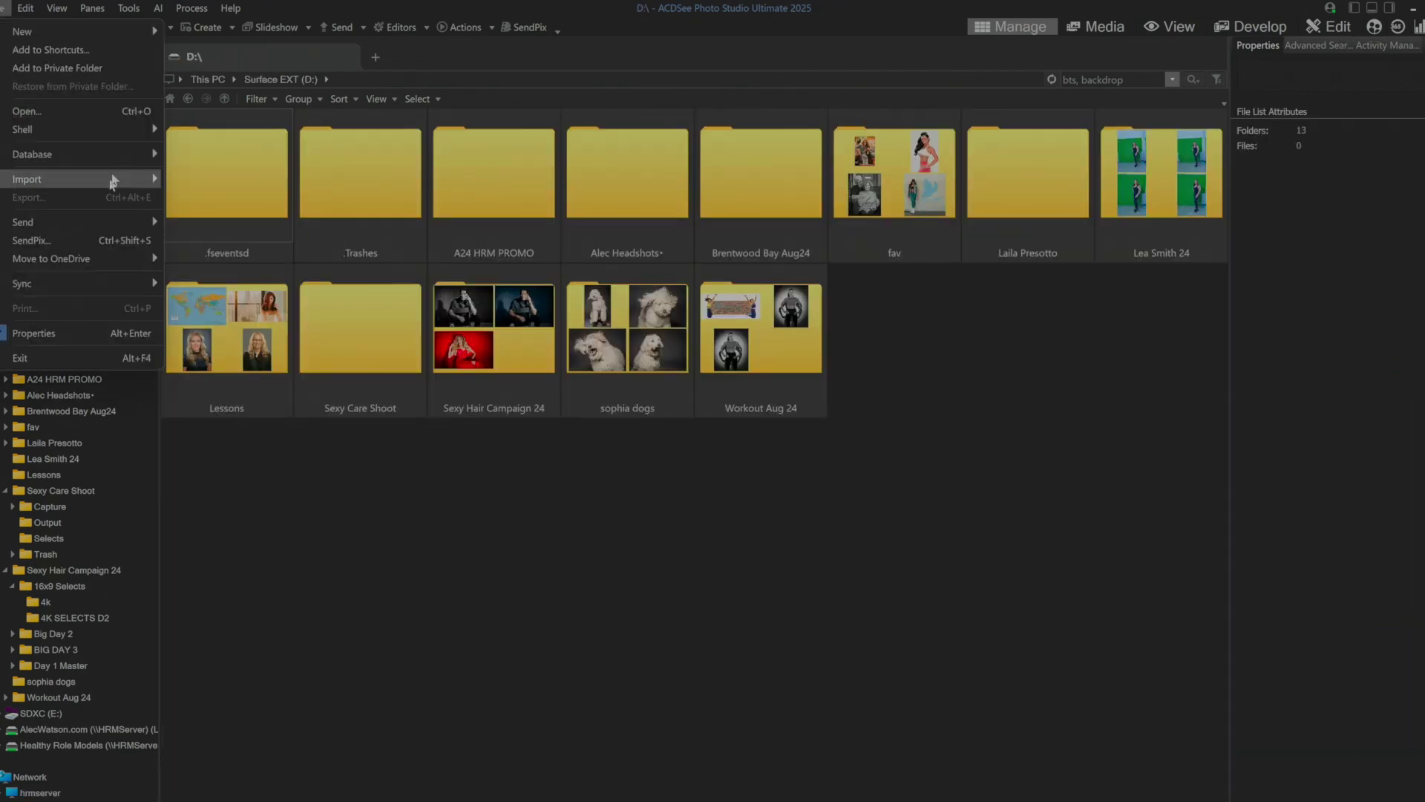
pyautogui.moveTo(139, 180)
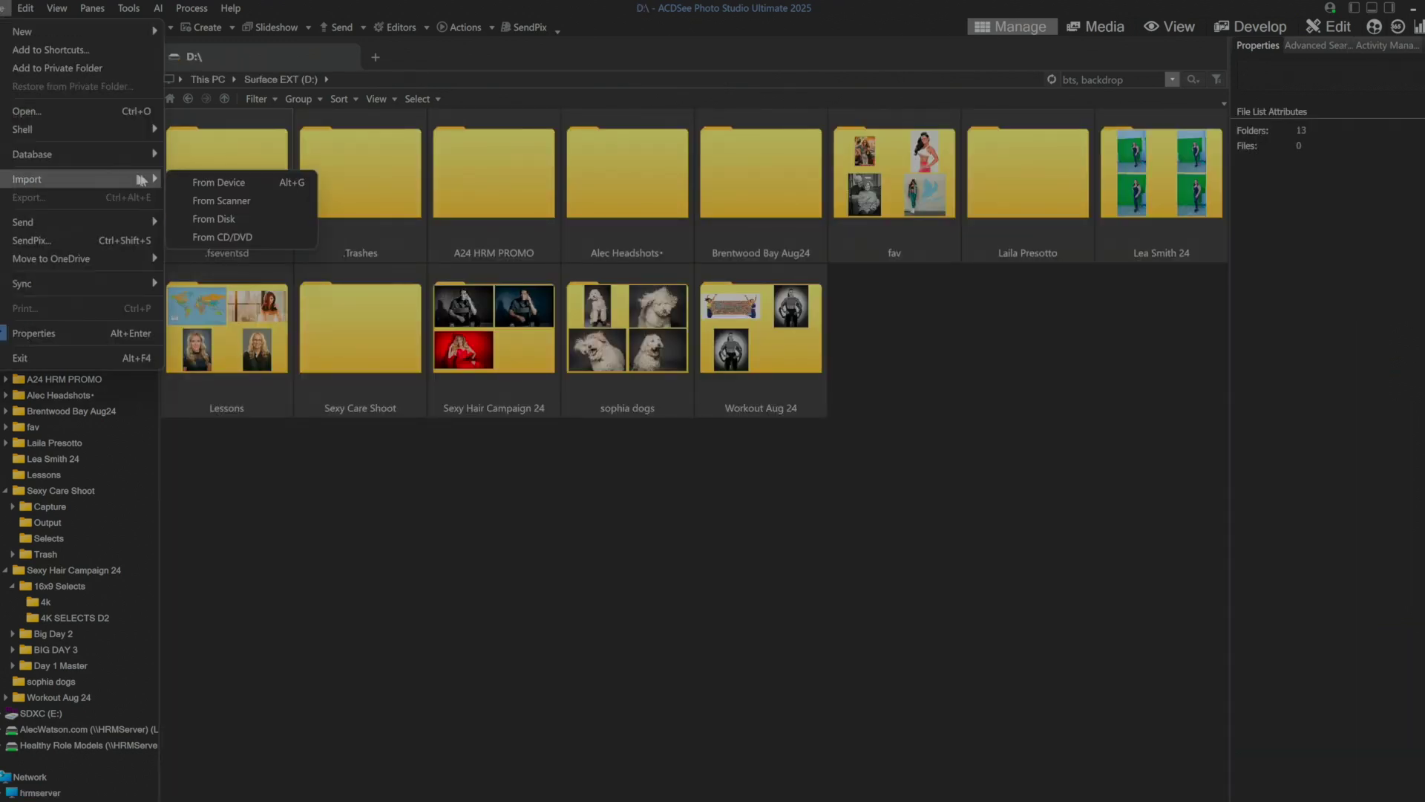
pyautogui.click(212, 183)
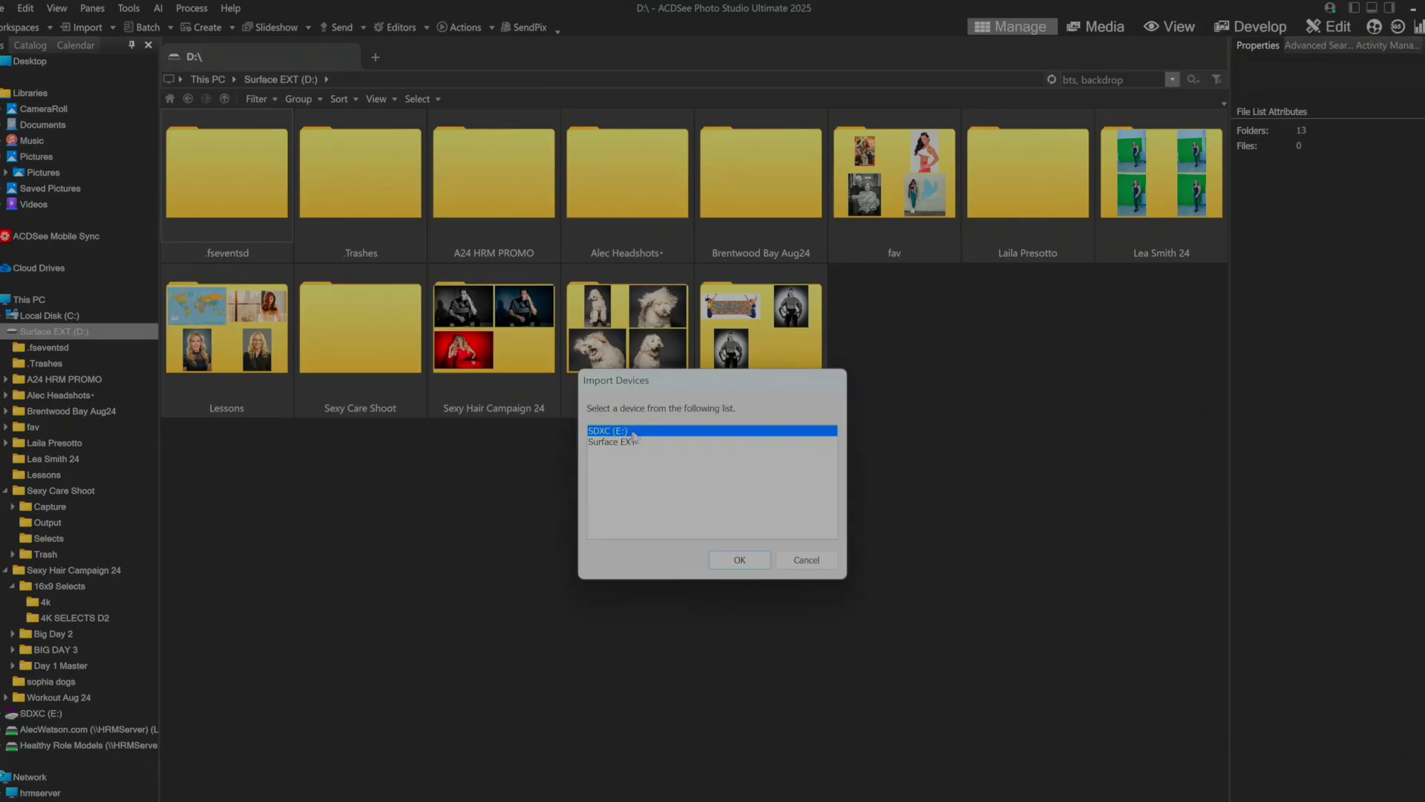
pyautogui.click(749, 561)
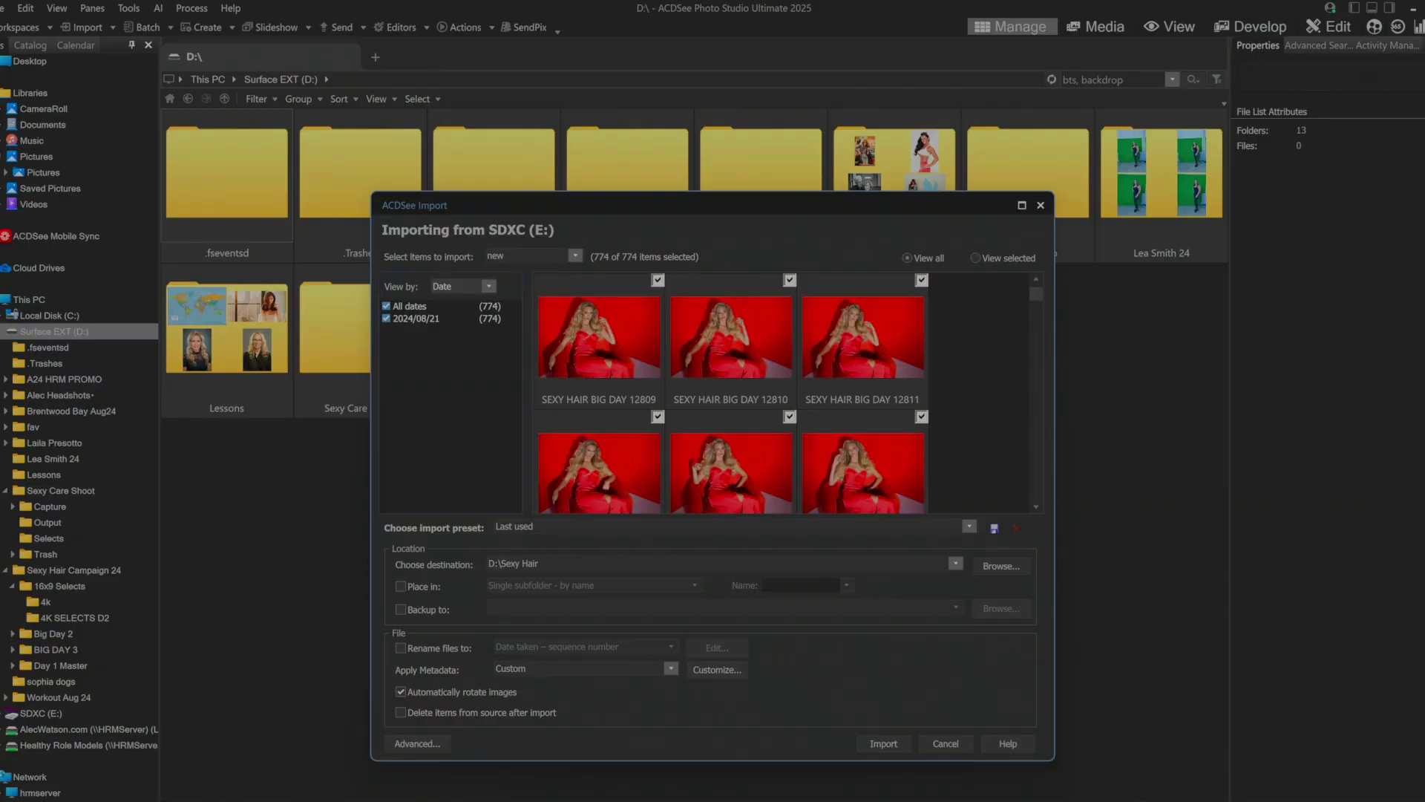
# Make a new folder named Sexy Hair on drive D: and use D:\Sexy Hair as the import destination
pyautogui.click(1001, 566)
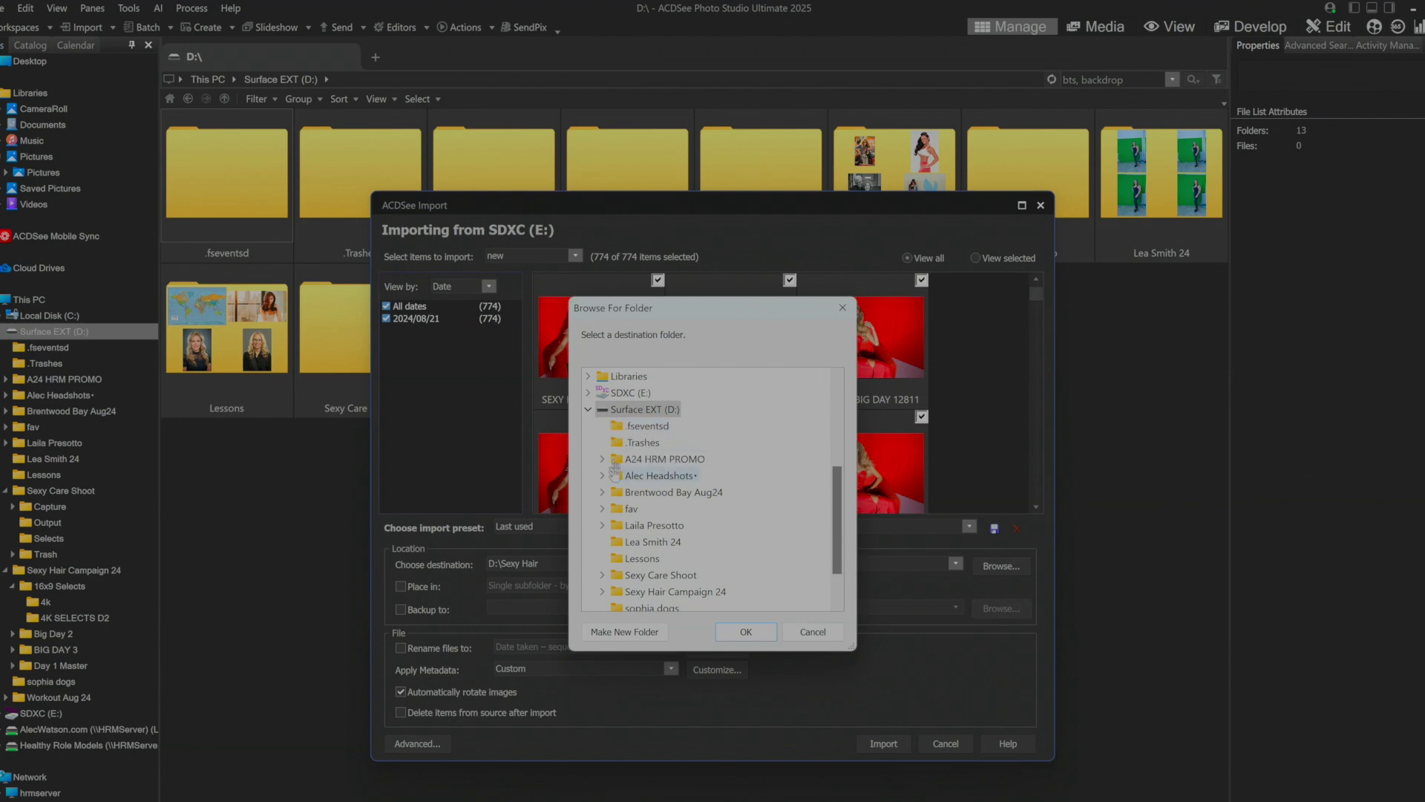
pyautogui.scroll(-1, 615, 541)
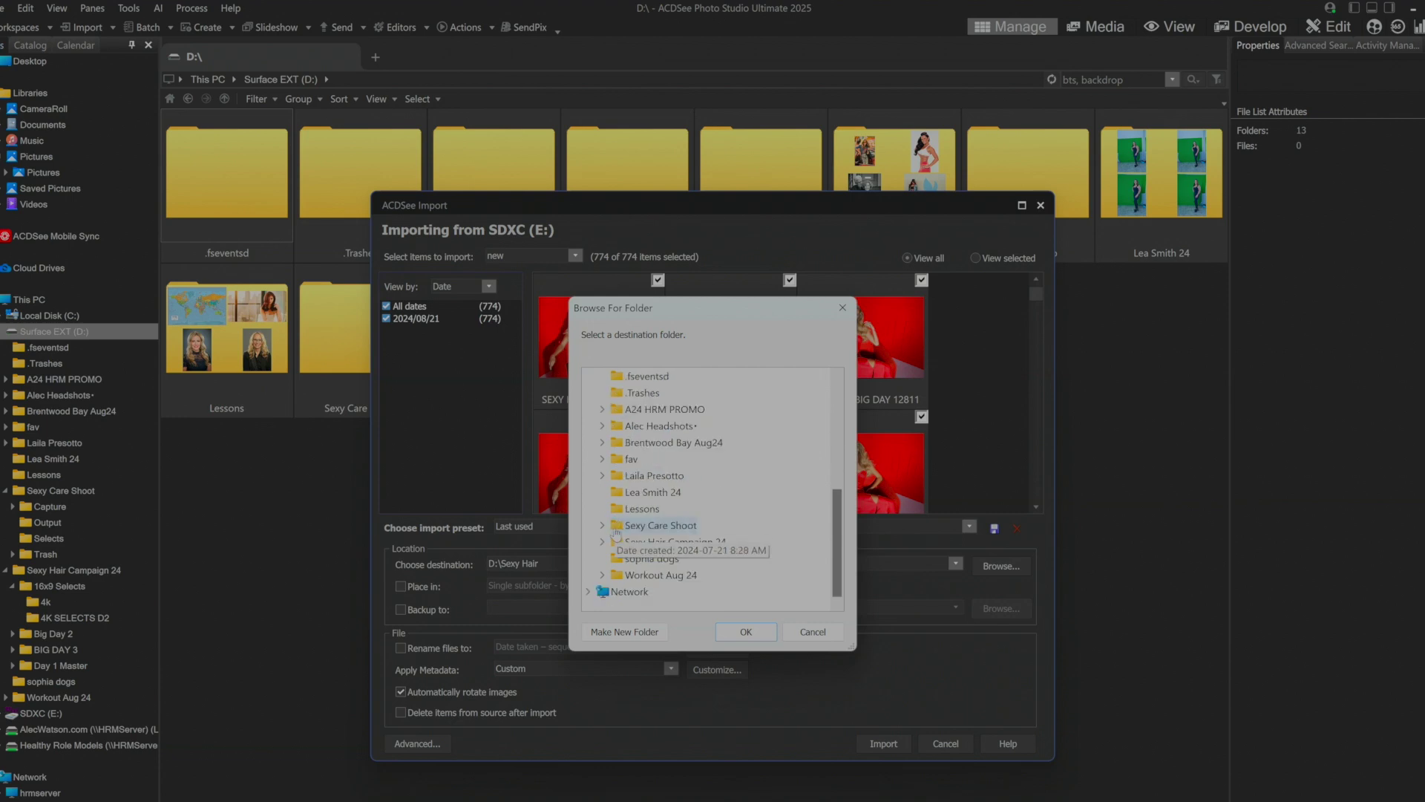
pyautogui.click(607, 631)
pyautogui.write('Z')
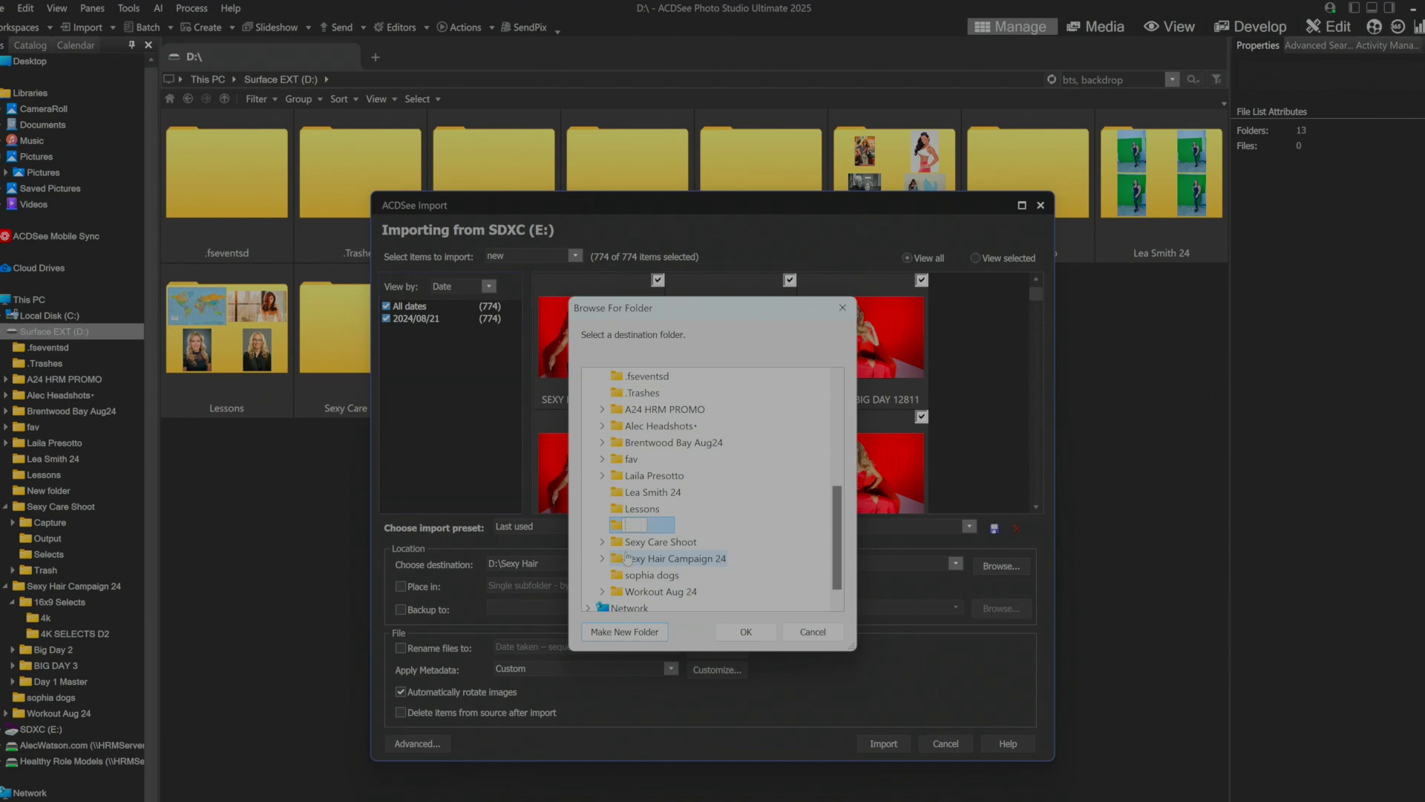
pyautogui.write('exy Hair')
pyautogui.press('Return')
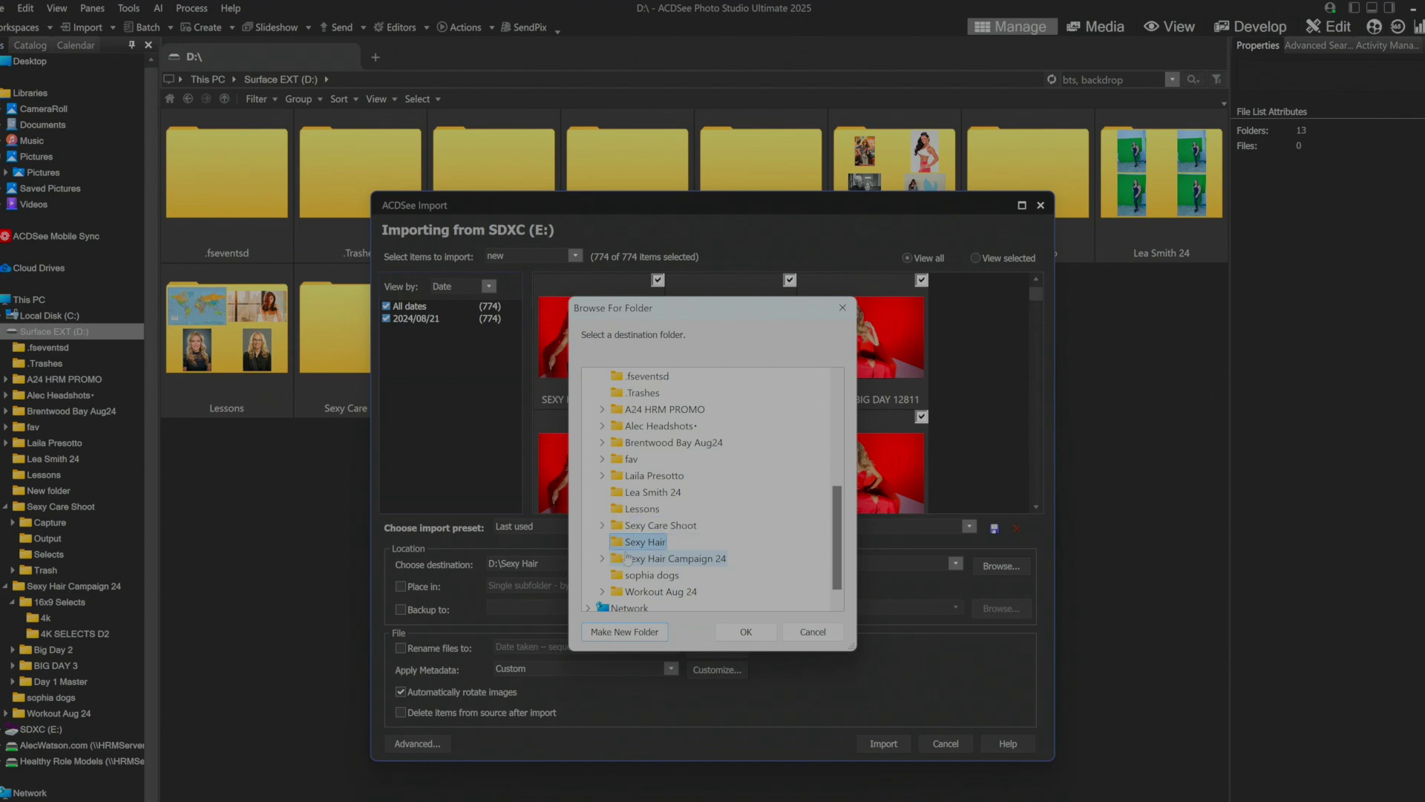
pyautogui.click(746, 631)
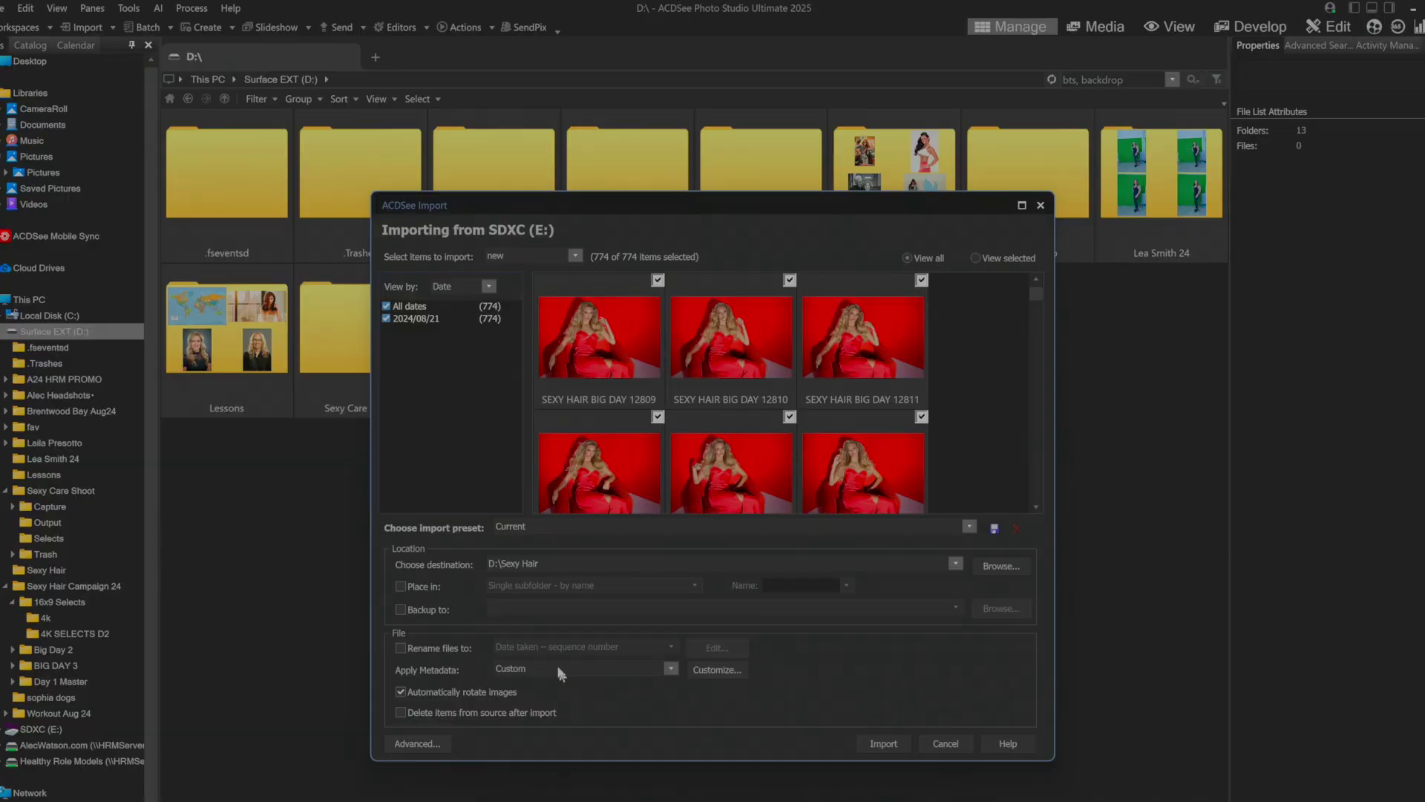
# Keep Apply Metadata on Custom and open its fields, selecting the IPTC Keywords row
pyautogui.click(549, 670)
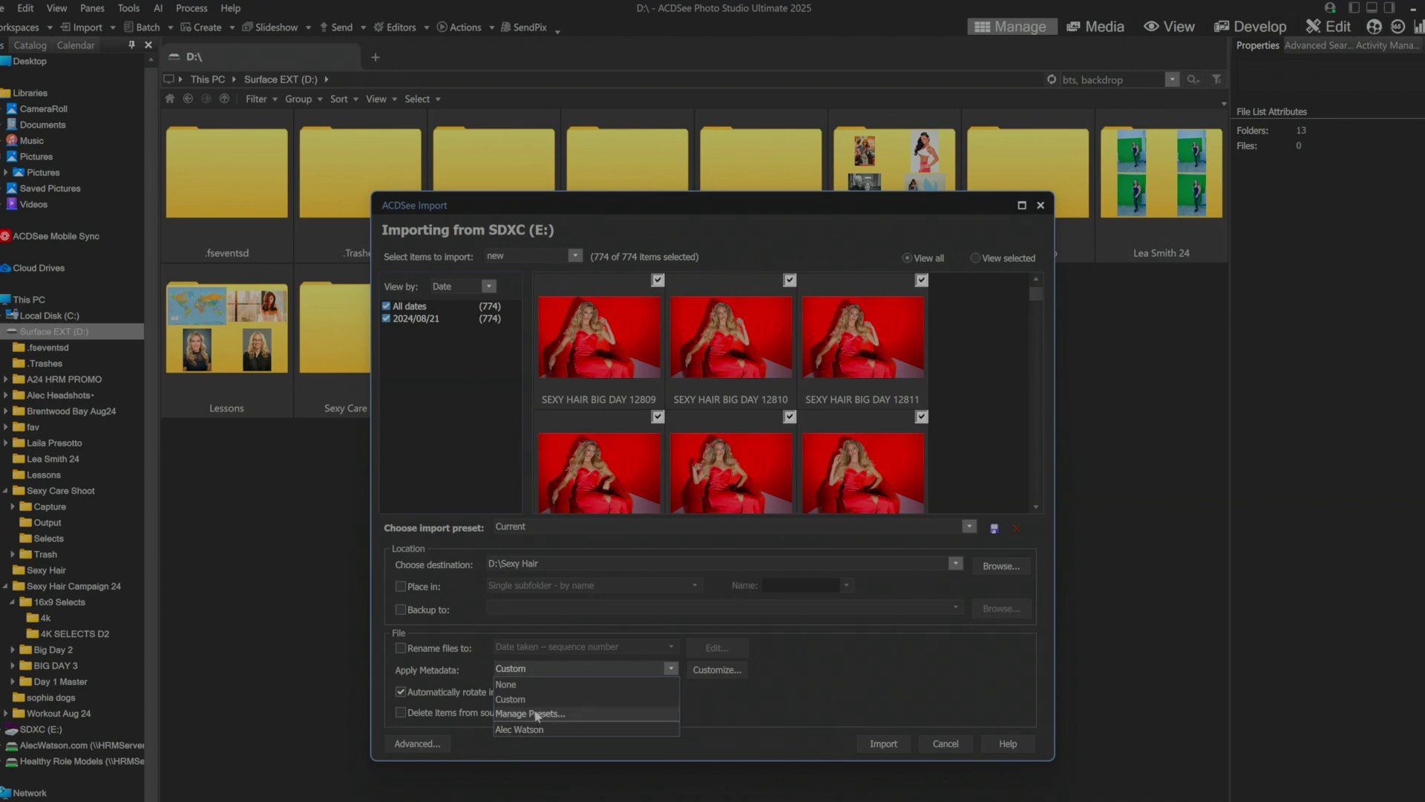
pyautogui.click(536, 700)
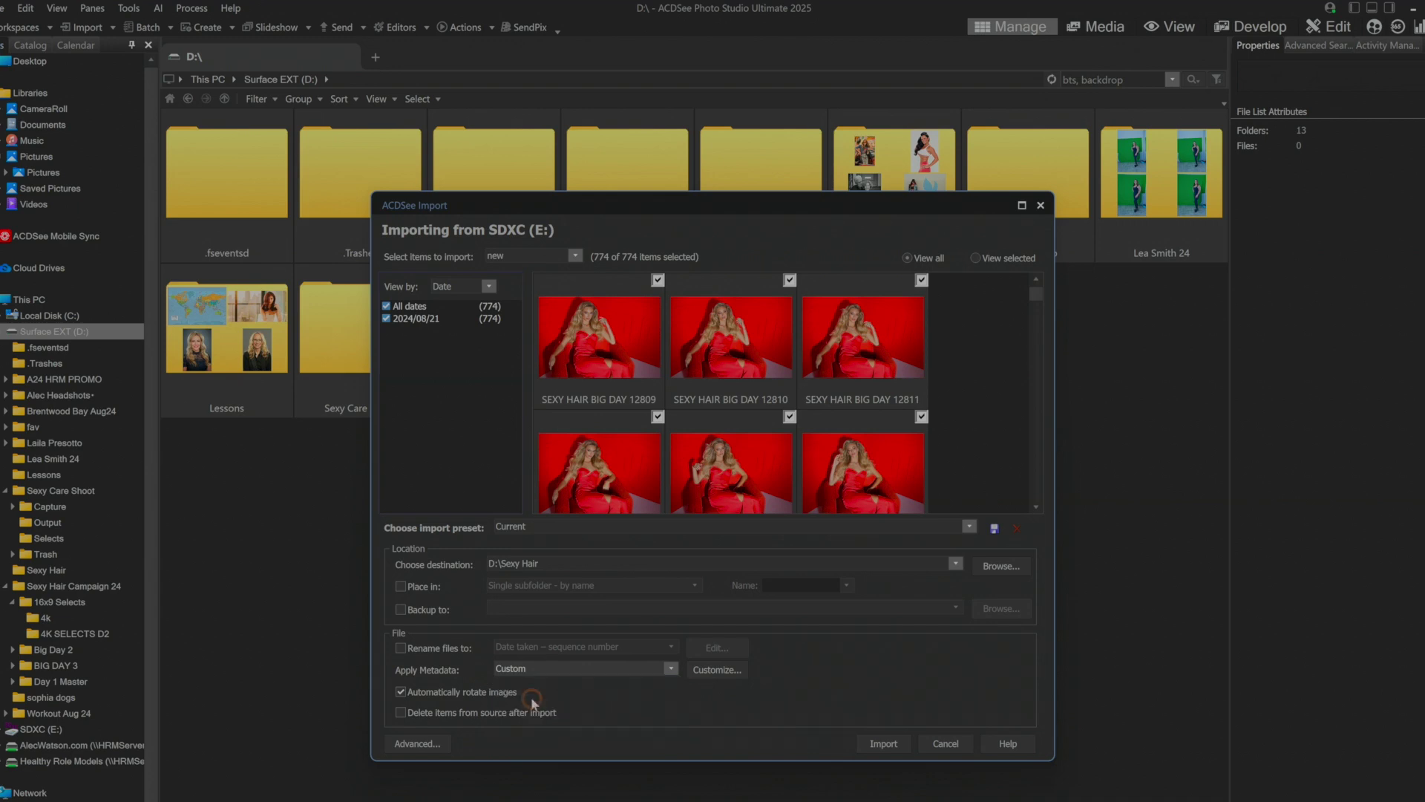
pyautogui.click(709, 675)
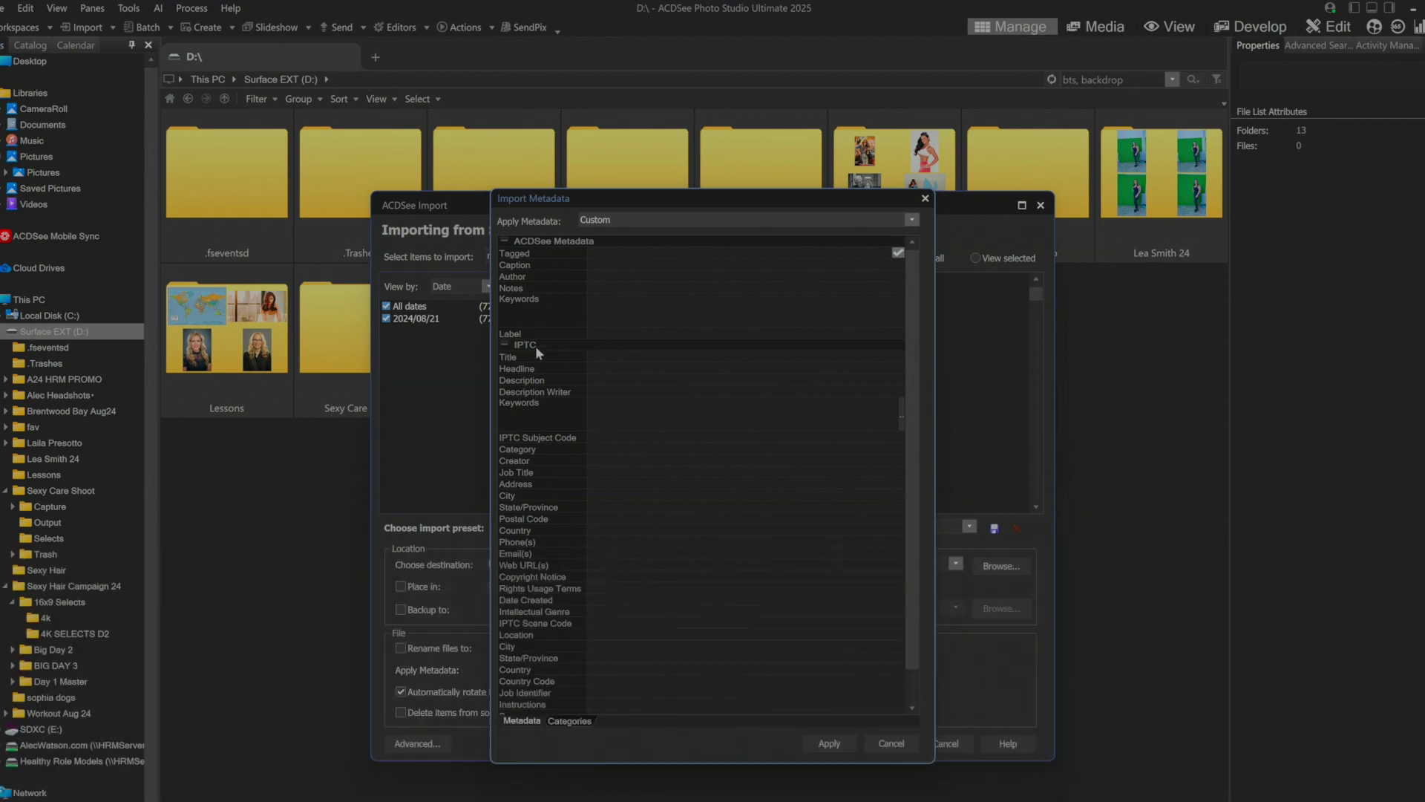
pyautogui.click(613, 408)
# Enter keywords sexy hair, culver city, BIG, red, models, the photographer's name and campaign, then select them
pyautogui.click(608, 404)
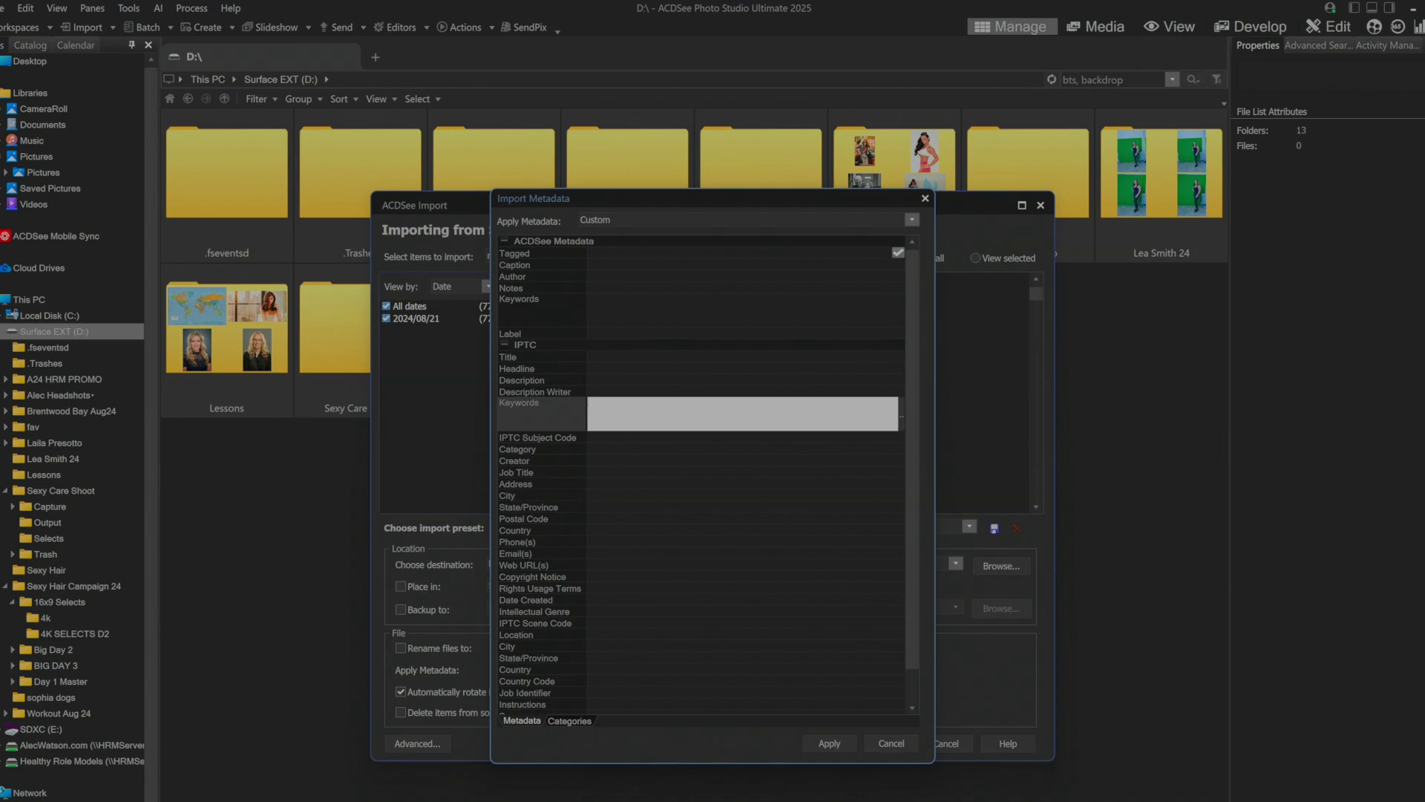
pyautogui.write('sexy hair, culver city, BIG, red, models, Al')
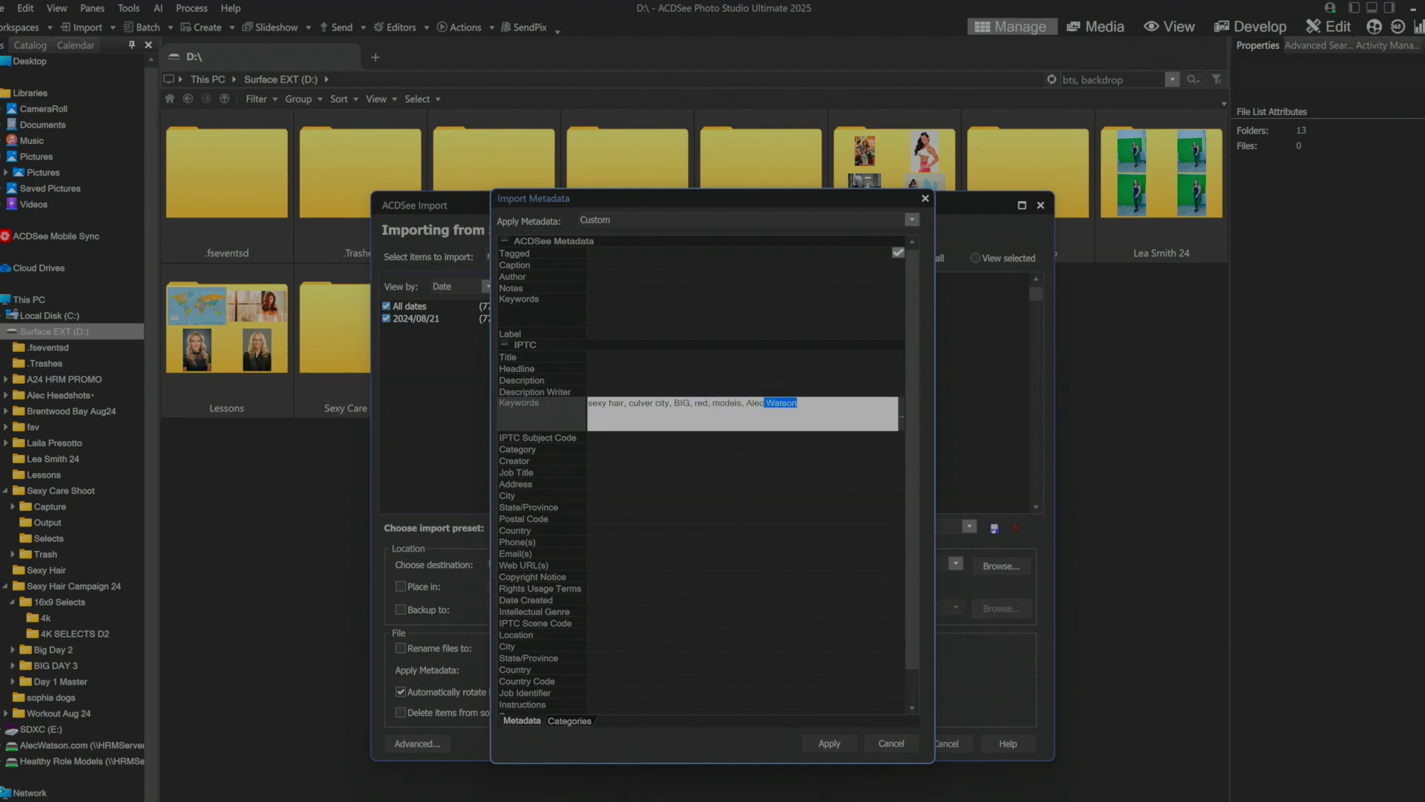
pyautogui.write('ec, Watso')
pyautogui.write('n, campaign')
pyautogui.moveTo(853, 404); pyautogui.dragTo(582, 404)
pyautogui.hotkey('ctrl', 'c')
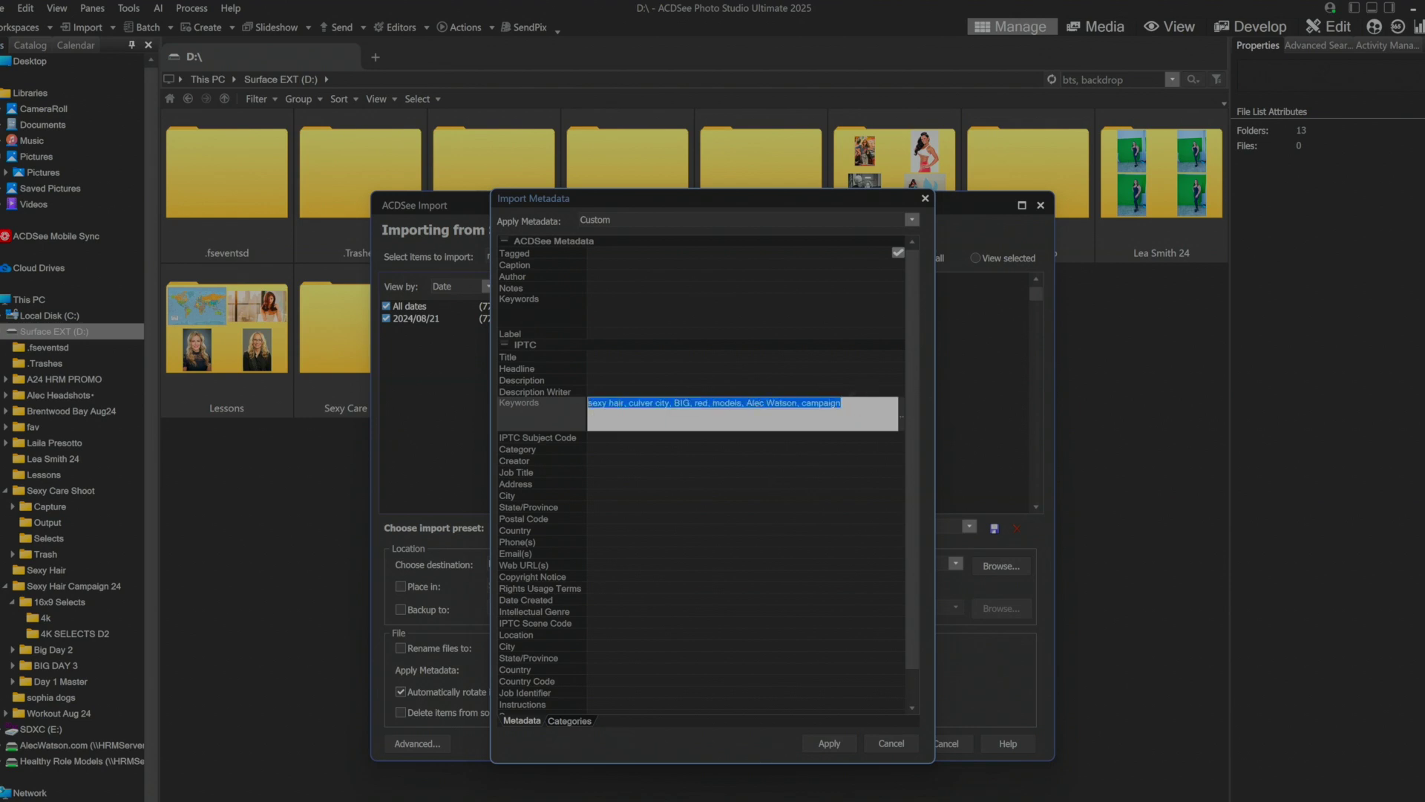
# Discard the metadata dialog and apply the photographer's saved metadata preset instead
pyautogui.click(904, 745)
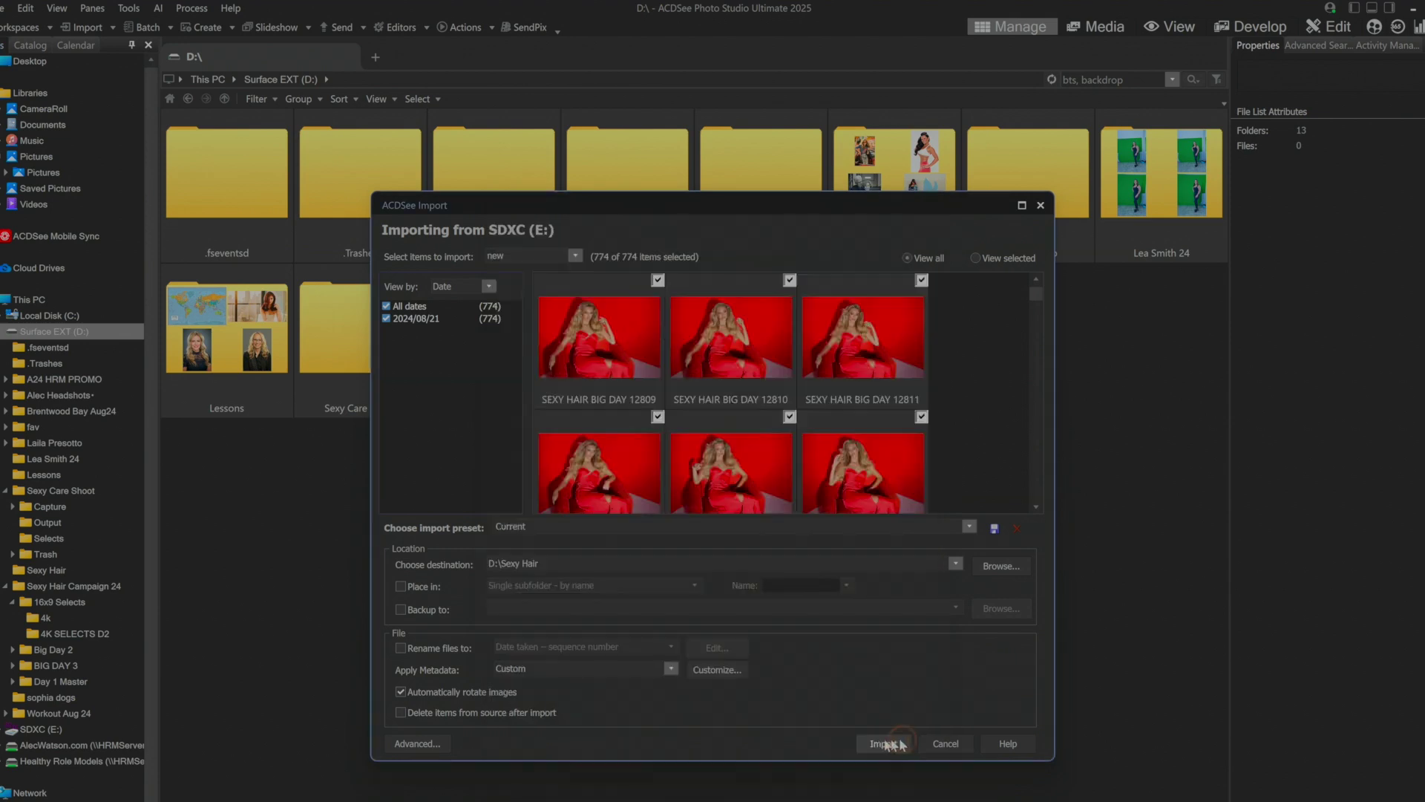
pyautogui.click(626, 671)
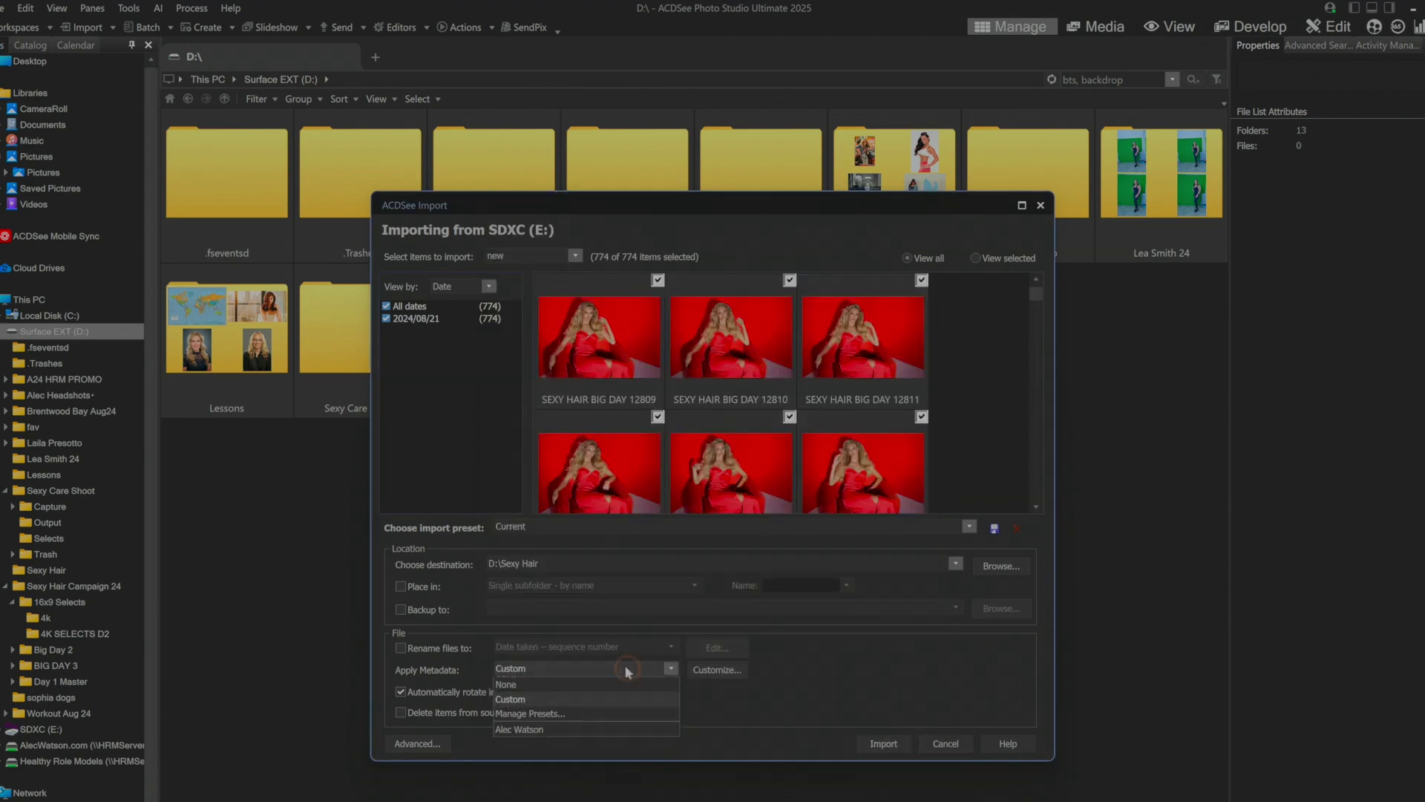
pyautogui.click(532, 730)
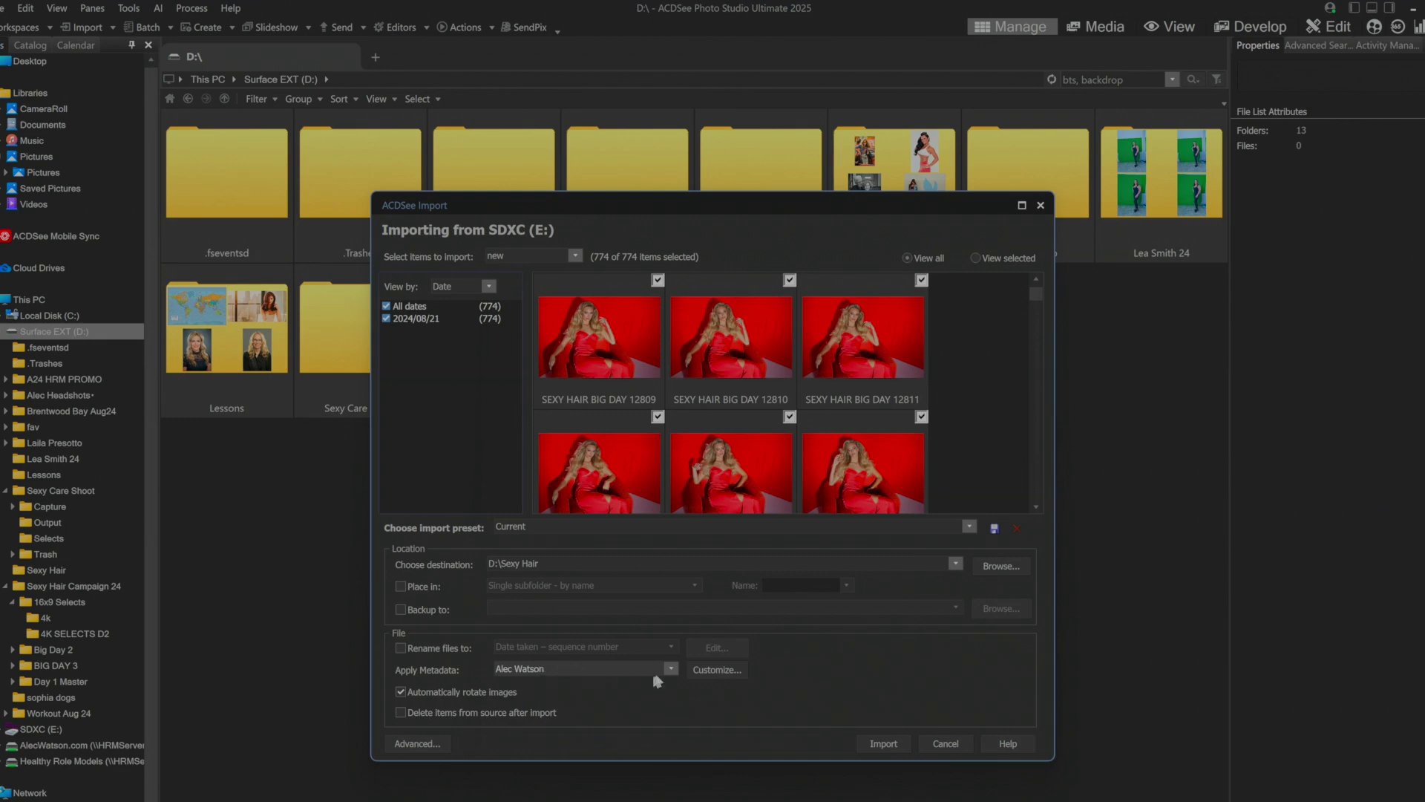
# Paste the copied keyword list into the IPTC Keywords field and set the title to Sexy Hair
pyautogui.click(717, 670)
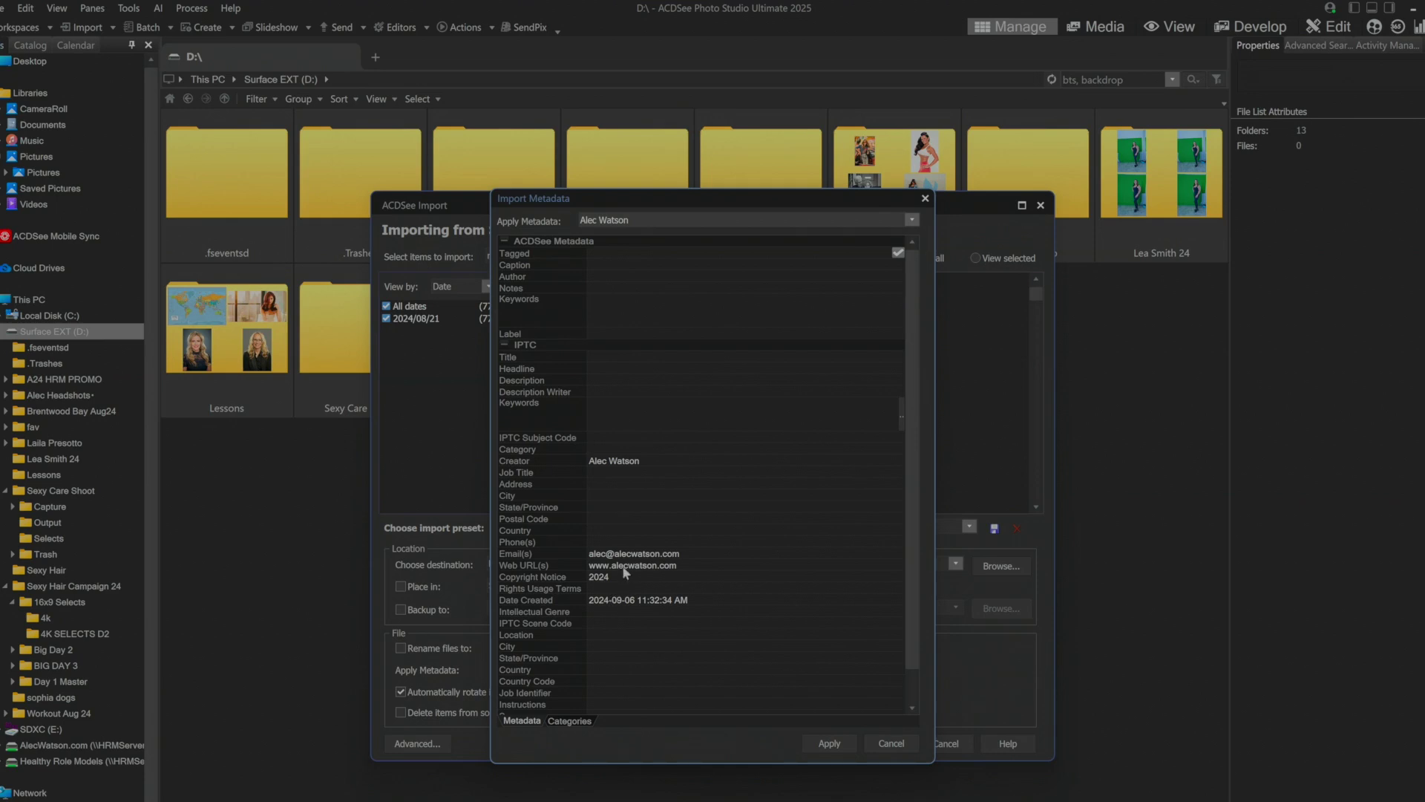
pyautogui.scroll(-1, 628, 576)
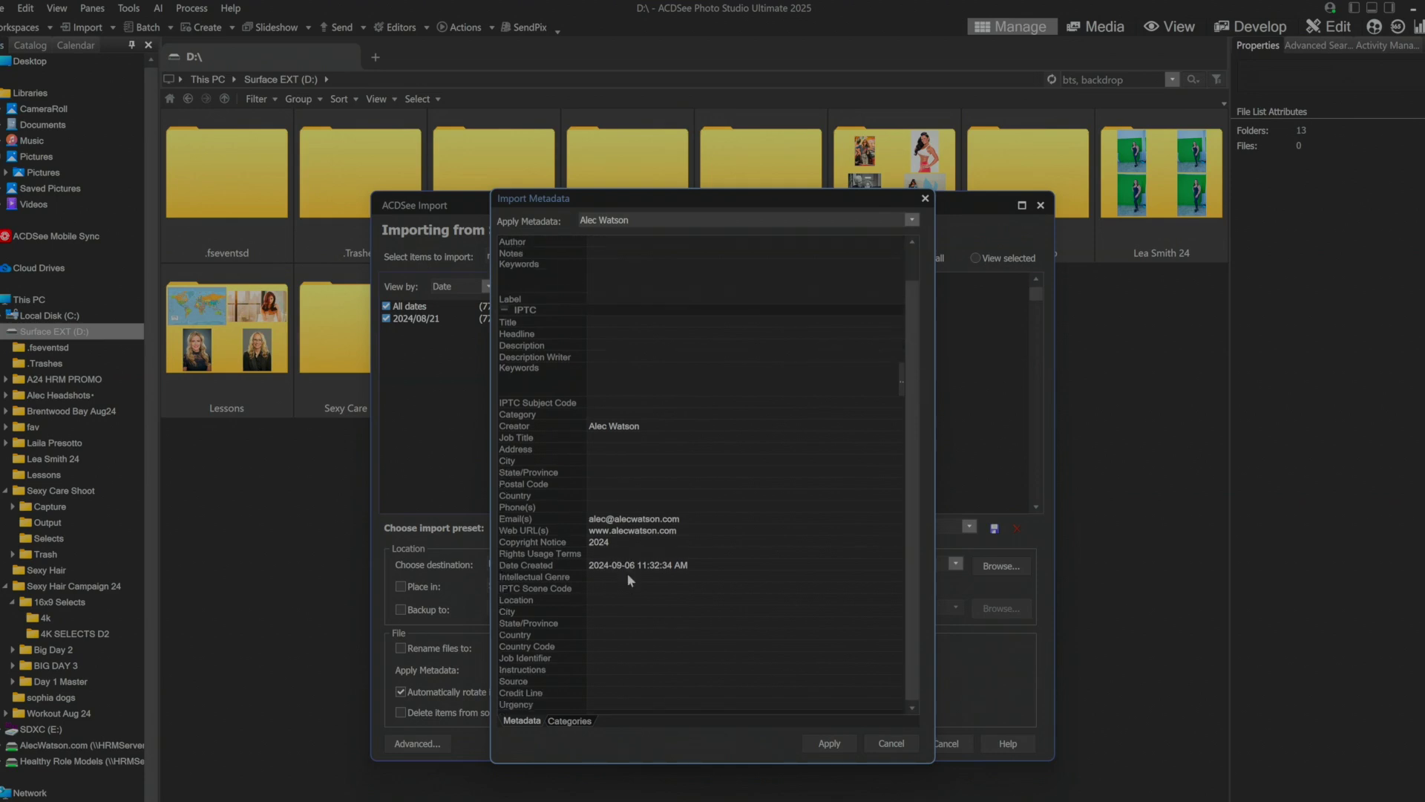
pyautogui.scroll(1, 630, 568)
pyautogui.click(605, 401)
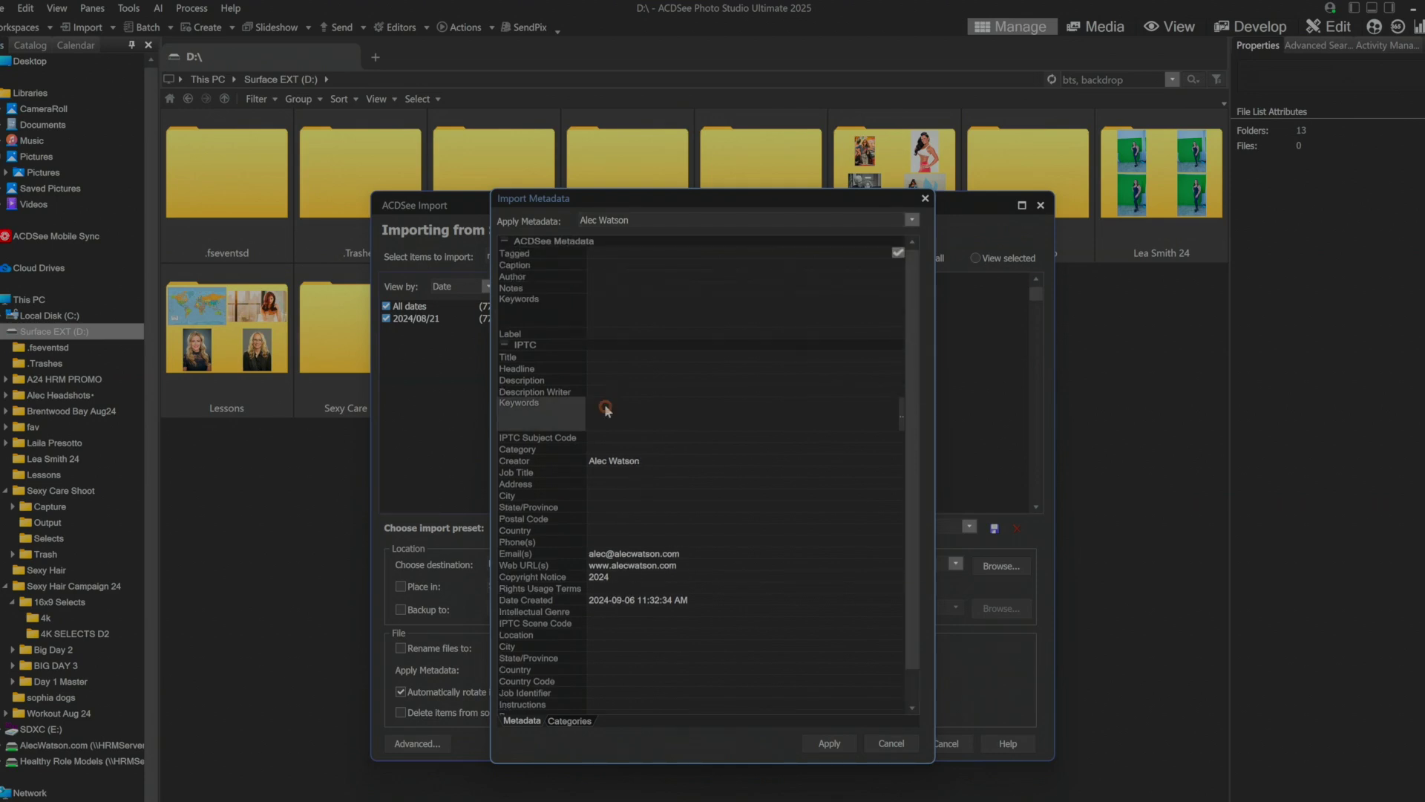
pyautogui.hotkey('ctrl', 'v')
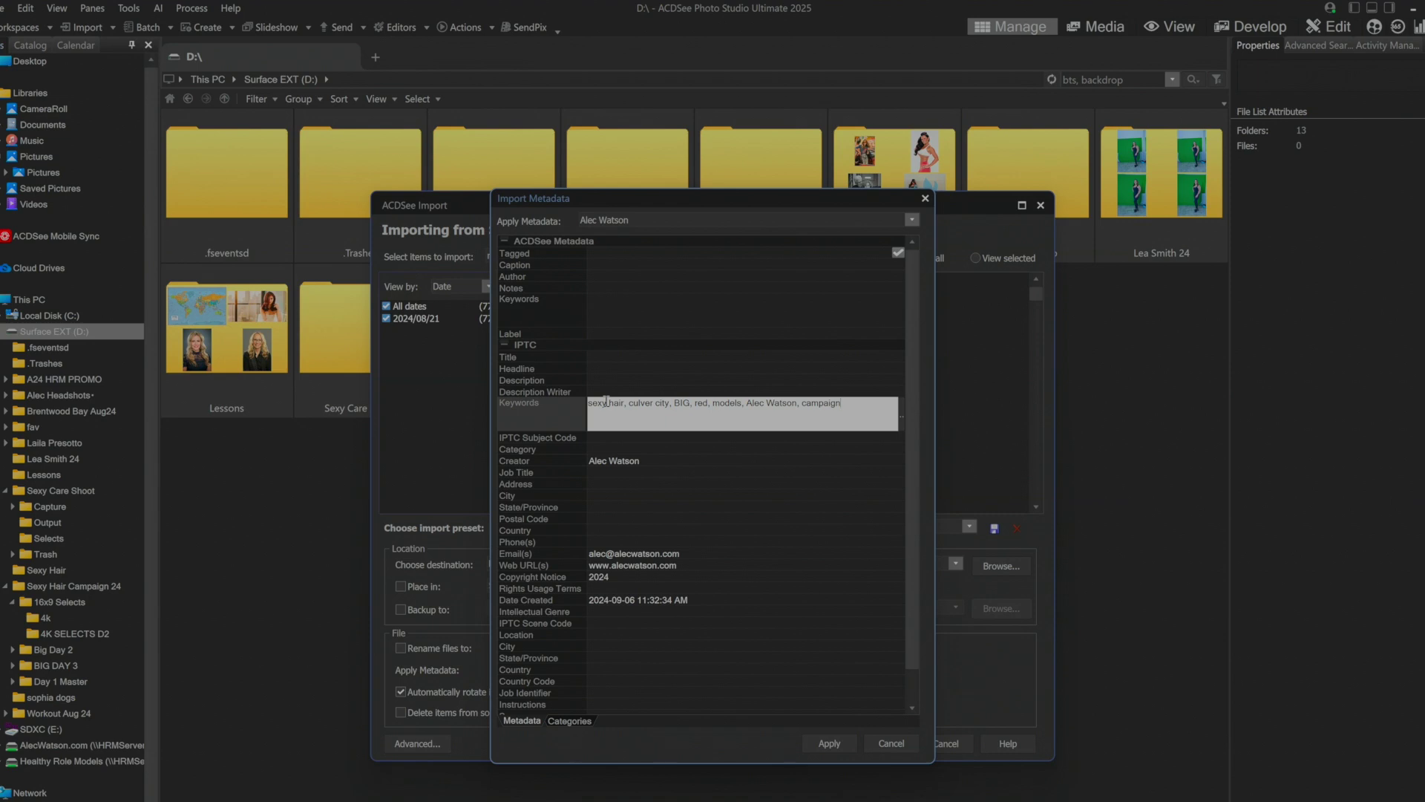
pyautogui.click(595, 356)
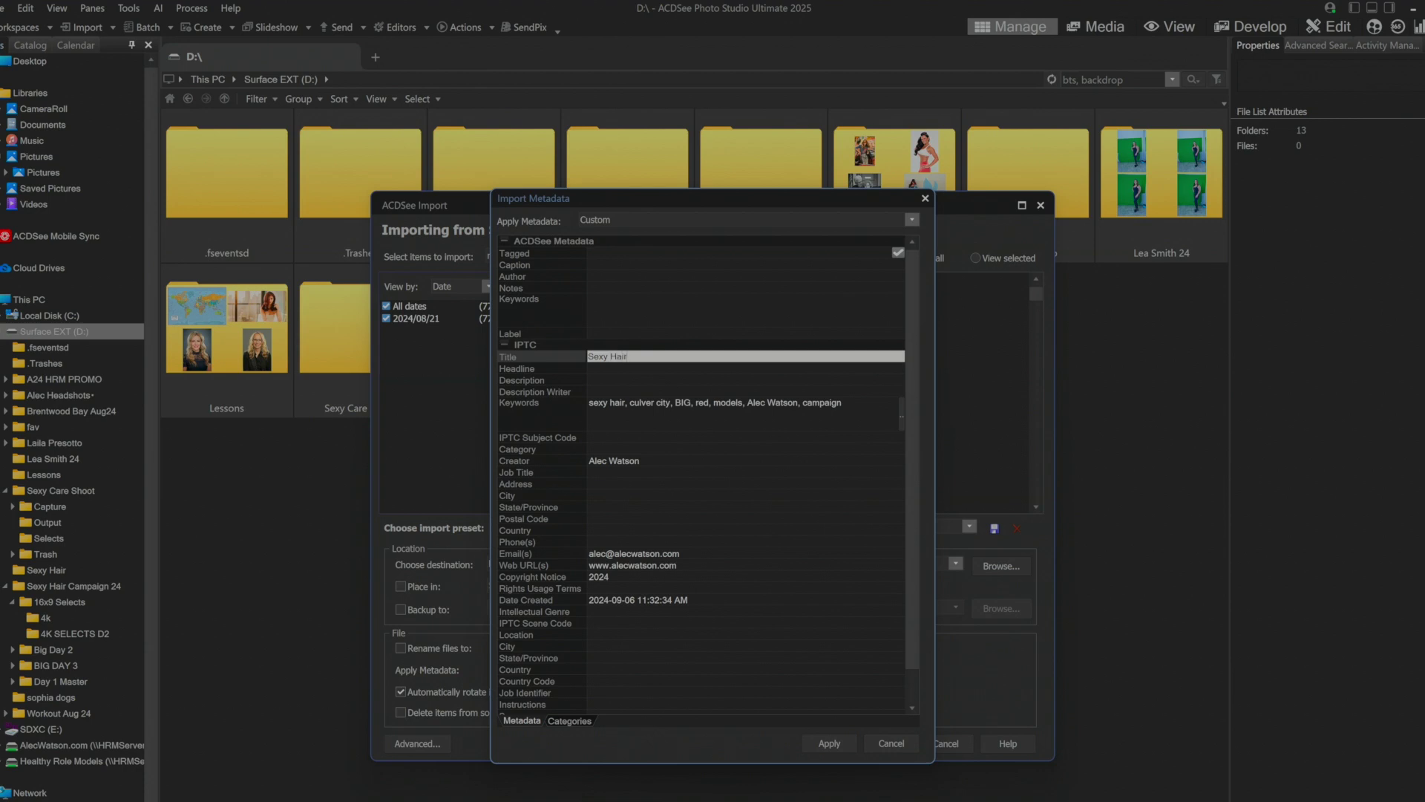
# Set title Sexy Hair Campaign 2025, description BIG campaign, country USA and the state, then import
pyautogui.click(591, 379)
pyautogui.write('BIG campaign')
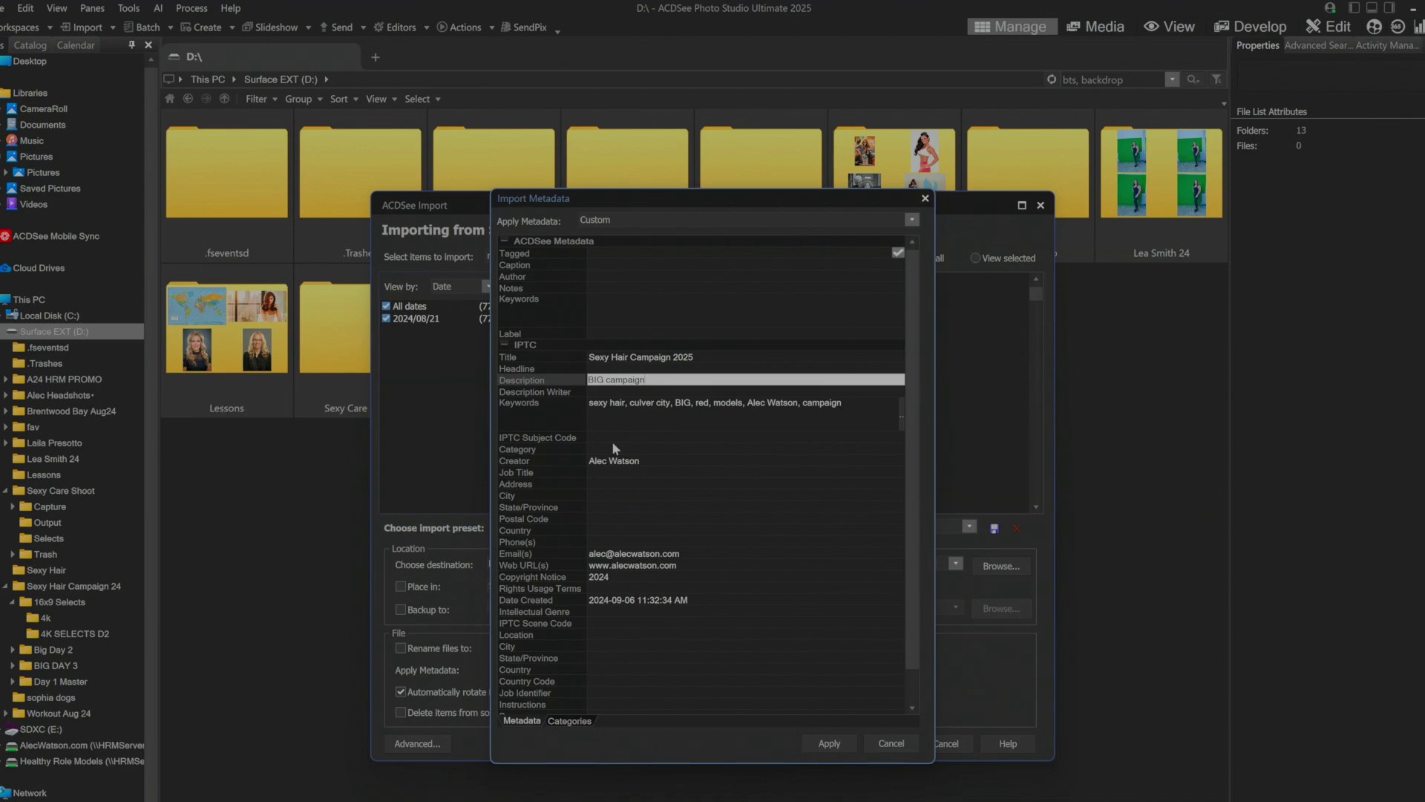
pyautogui.click(608, 668)
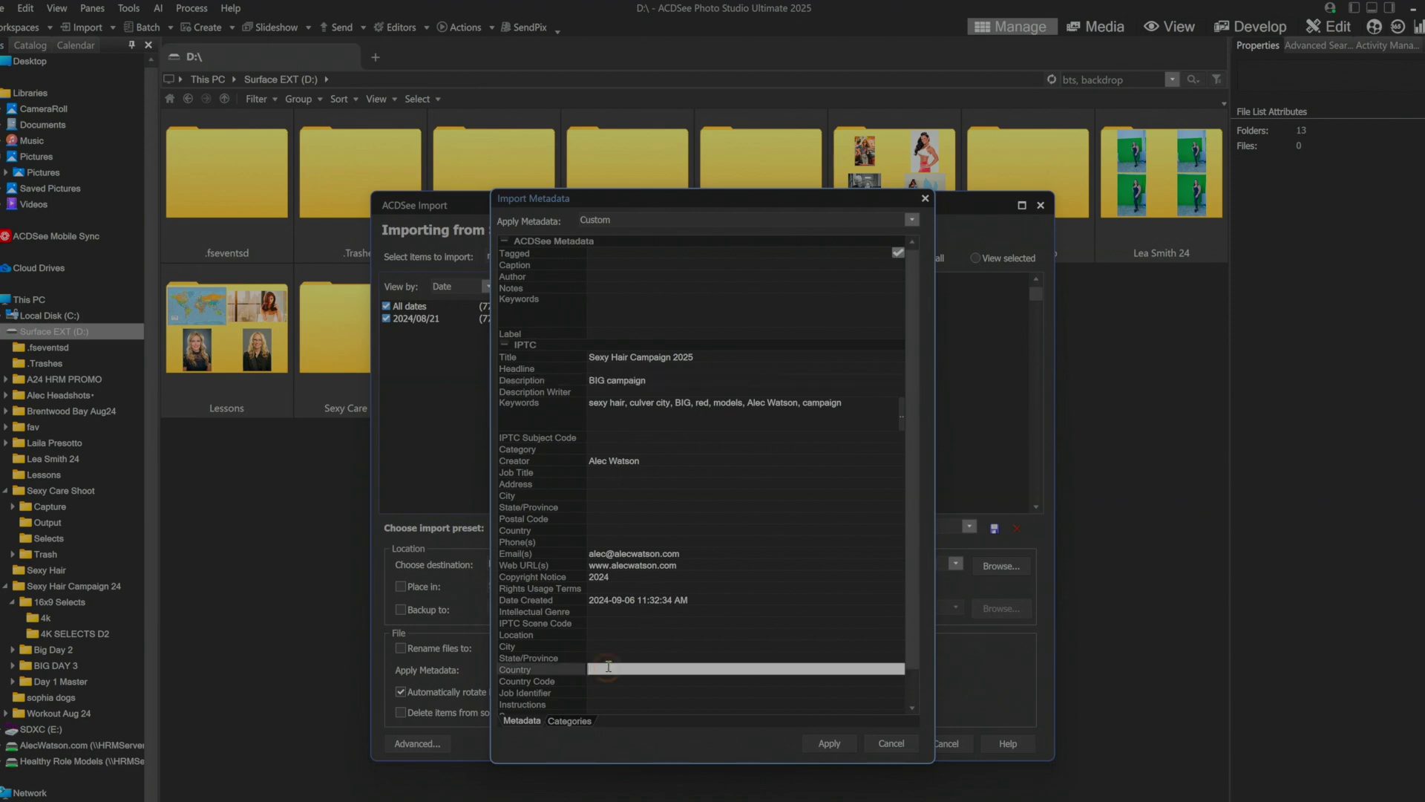
pyautogui.click(613, 657)
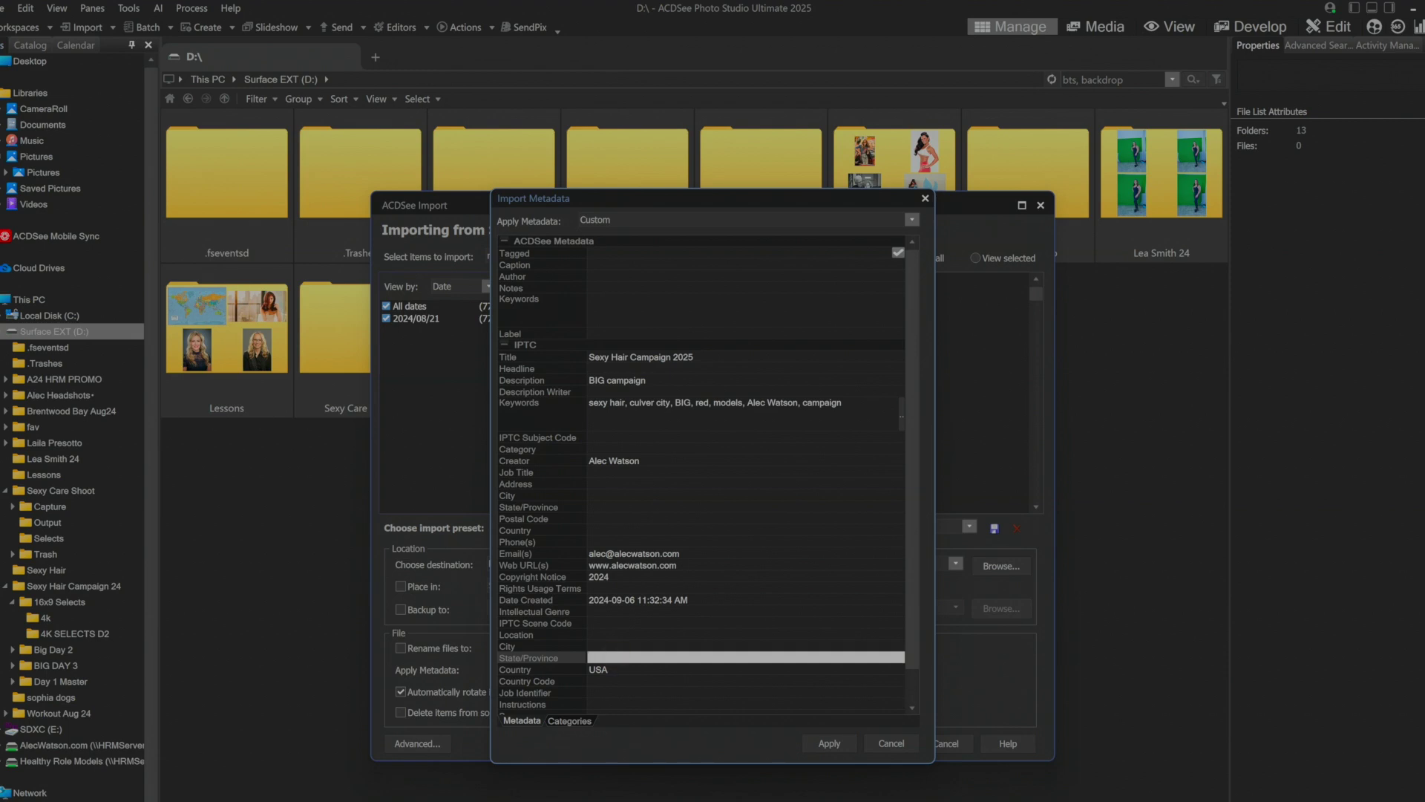
pyautogui.click(828, 743)
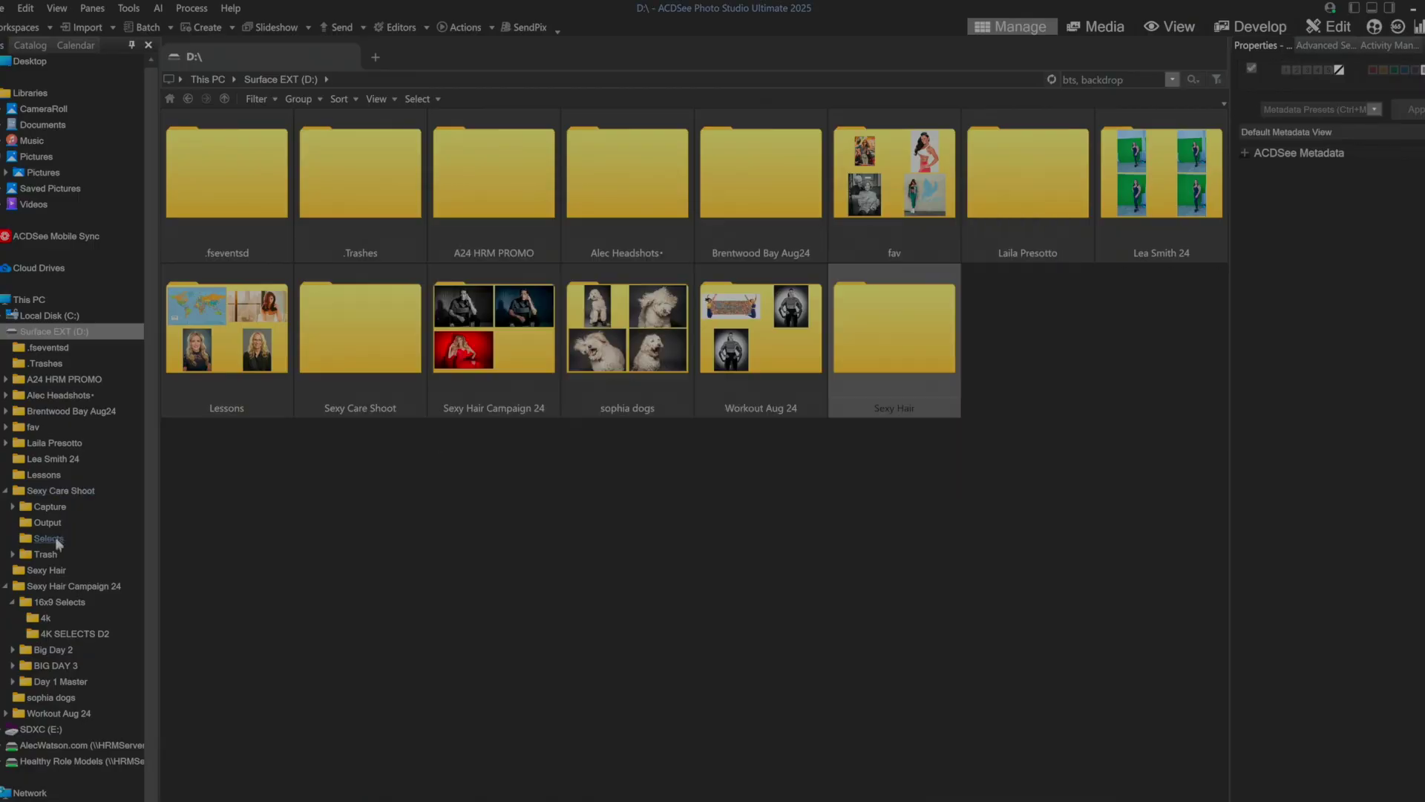
# Open D:\Sexy Hair and check the first photo's IPTC description BIG campaign, state CA, country USA
pyautogui.click(45, 570)
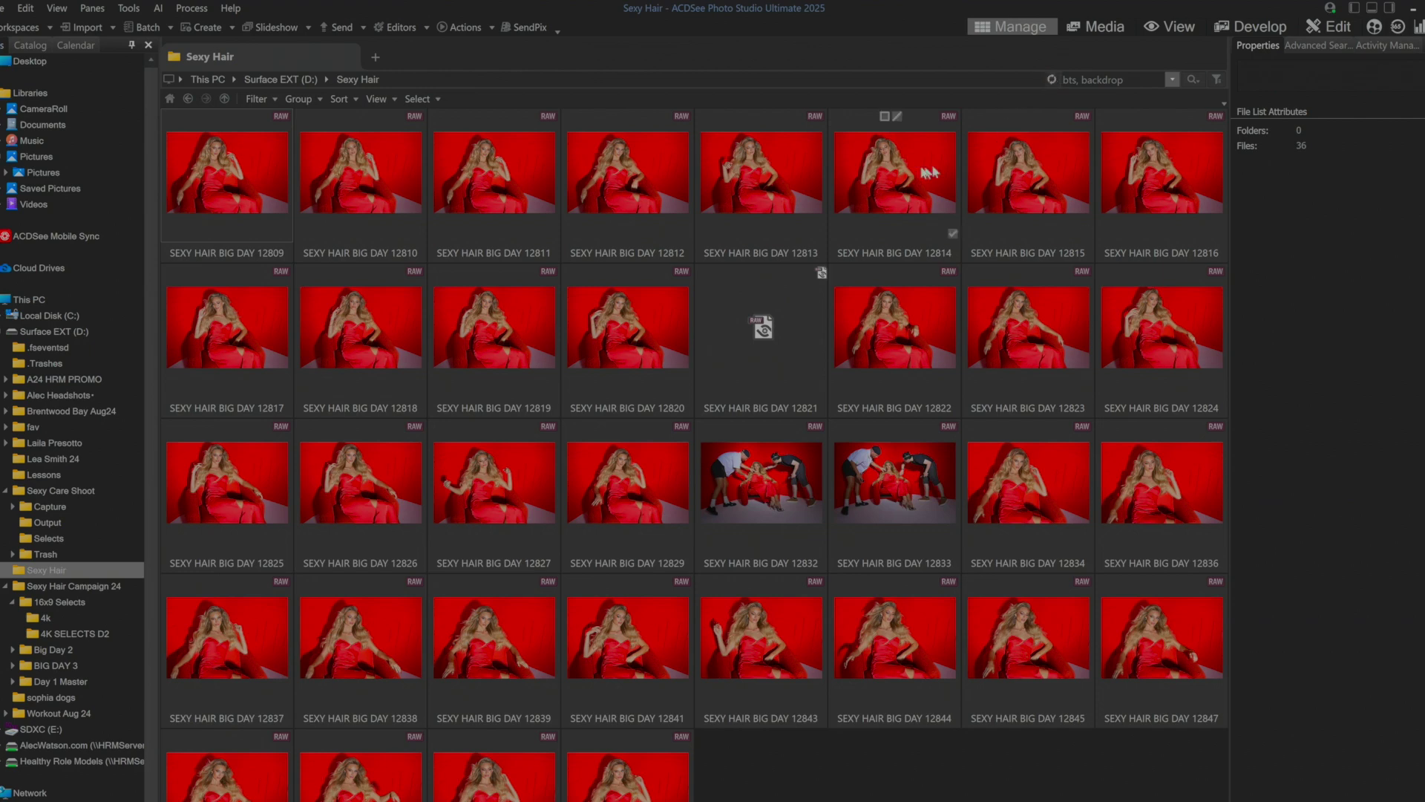
pyautogui.click(245, 190)
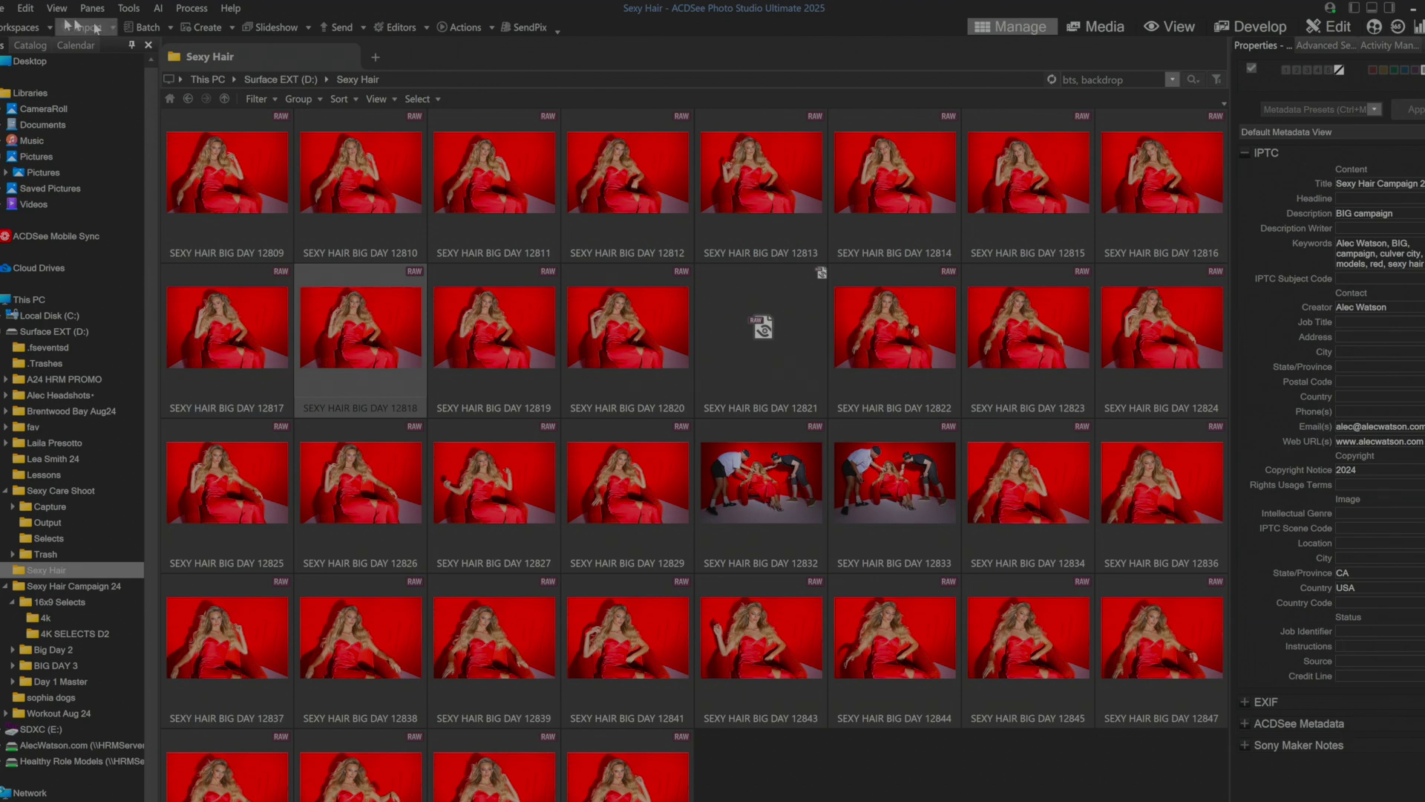
pyautogui.click(1051, 79)
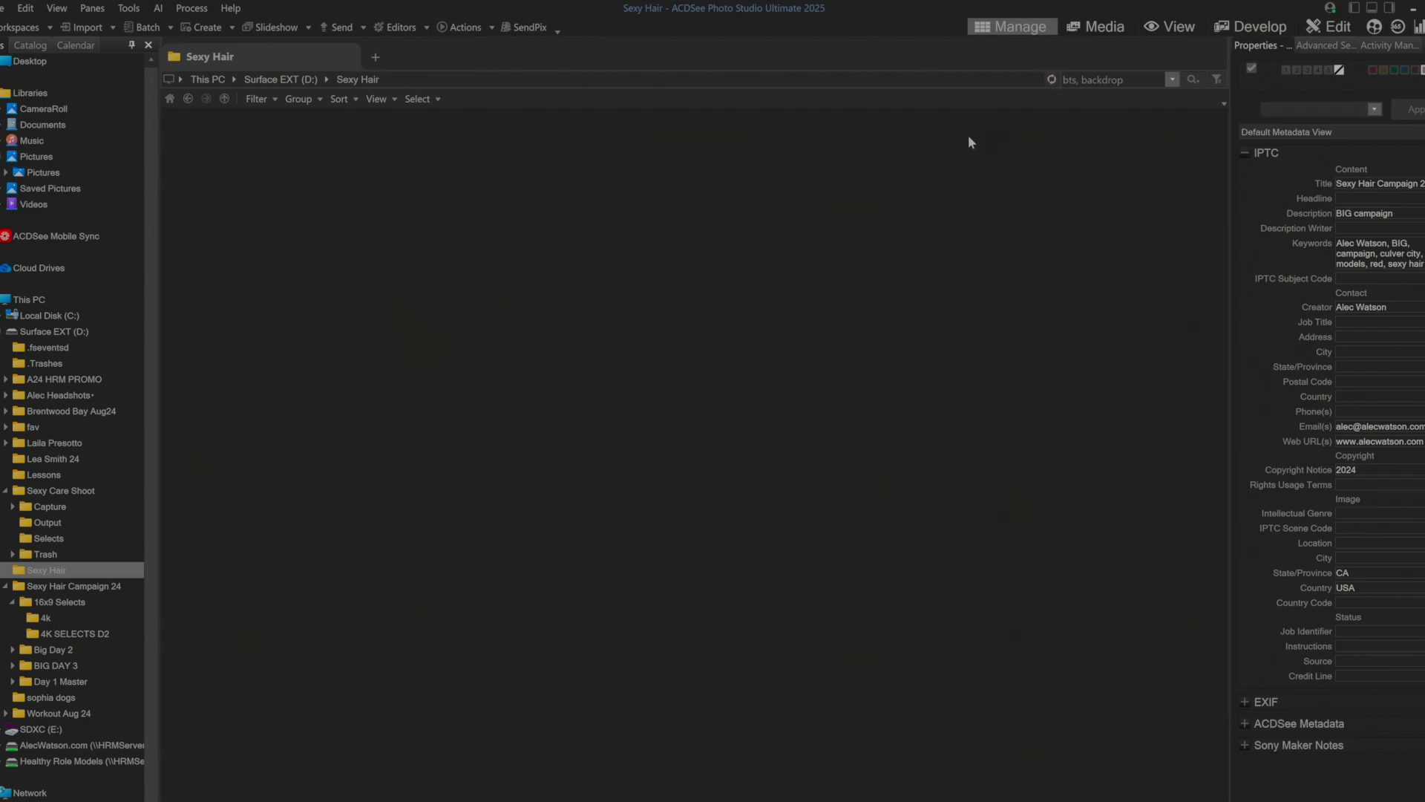
# Show the photo's AI keywords Clothing, Dress and Person in the Organize properties tab
pyautogui.scroll(-10, 687, 290)
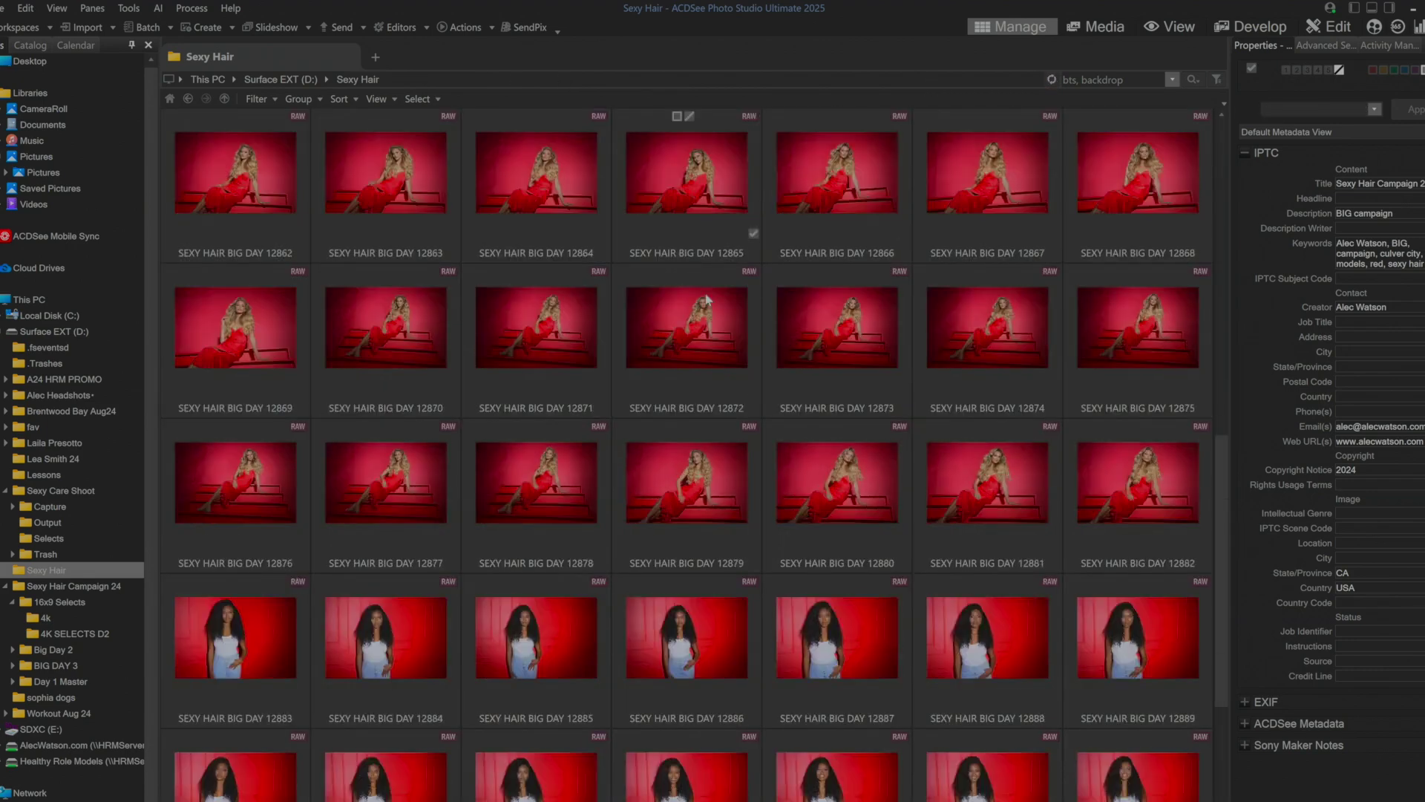
pyautogui.scroll(10, 705, 294)
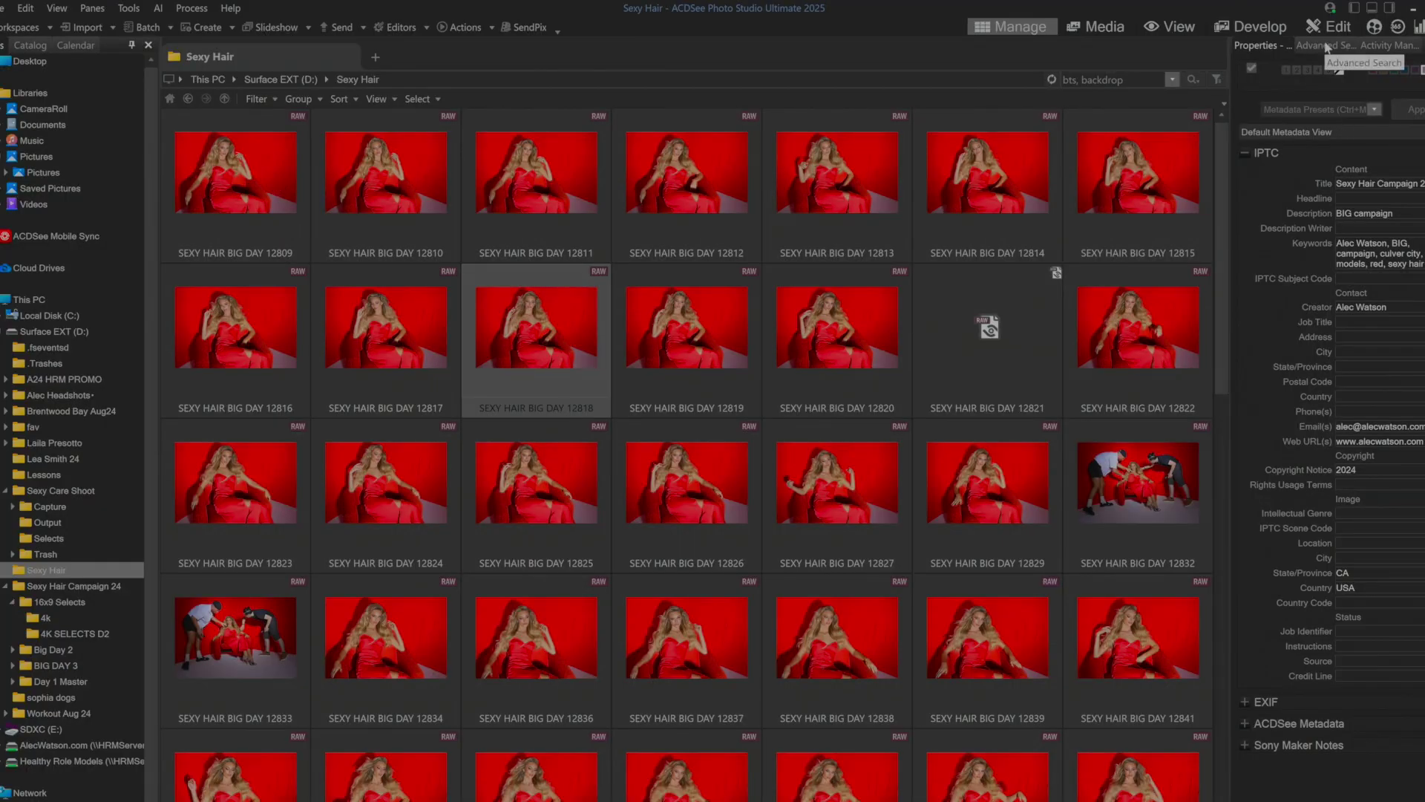
pyautogui.click(1418, 332)
pyautogui.click(1243, 193)
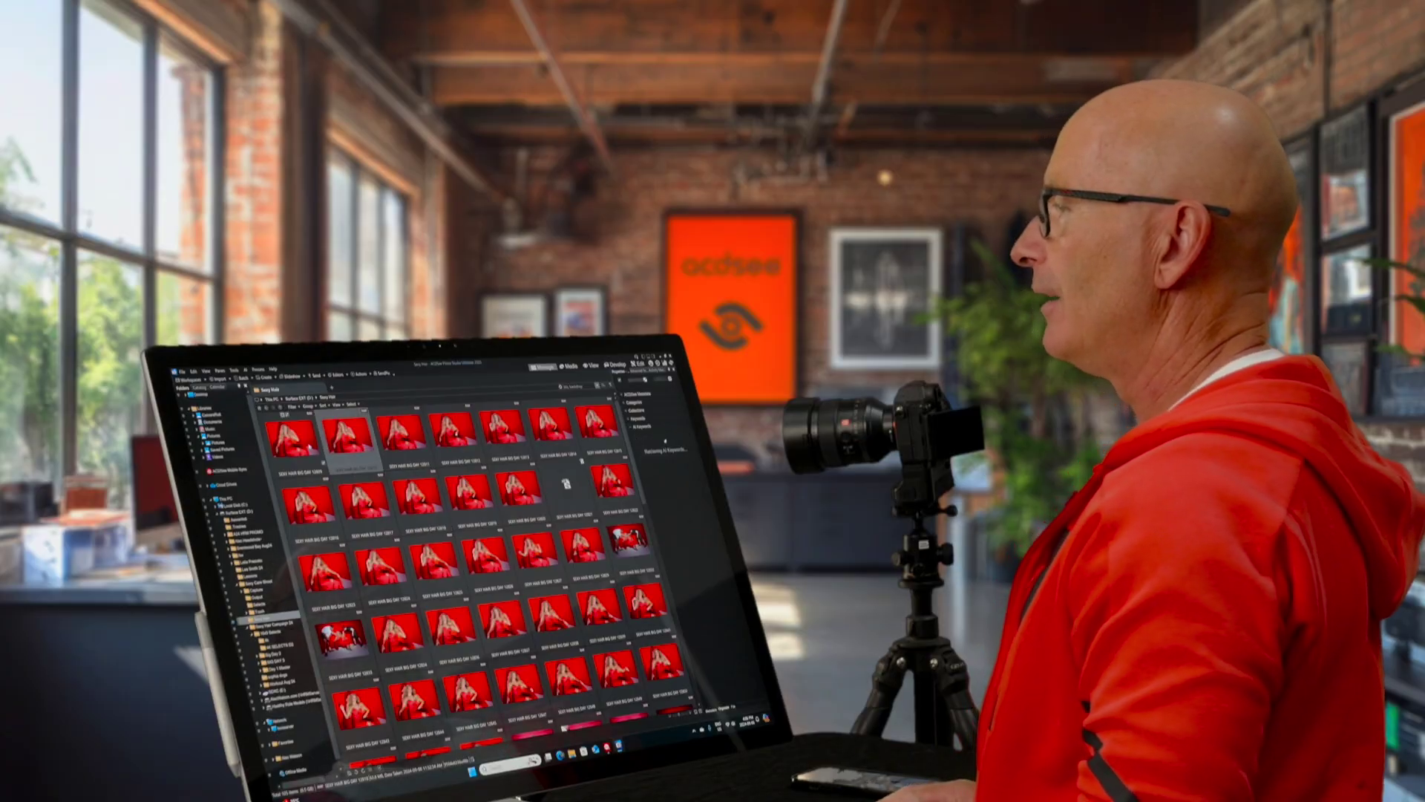
pyautogui.click(304, 462)
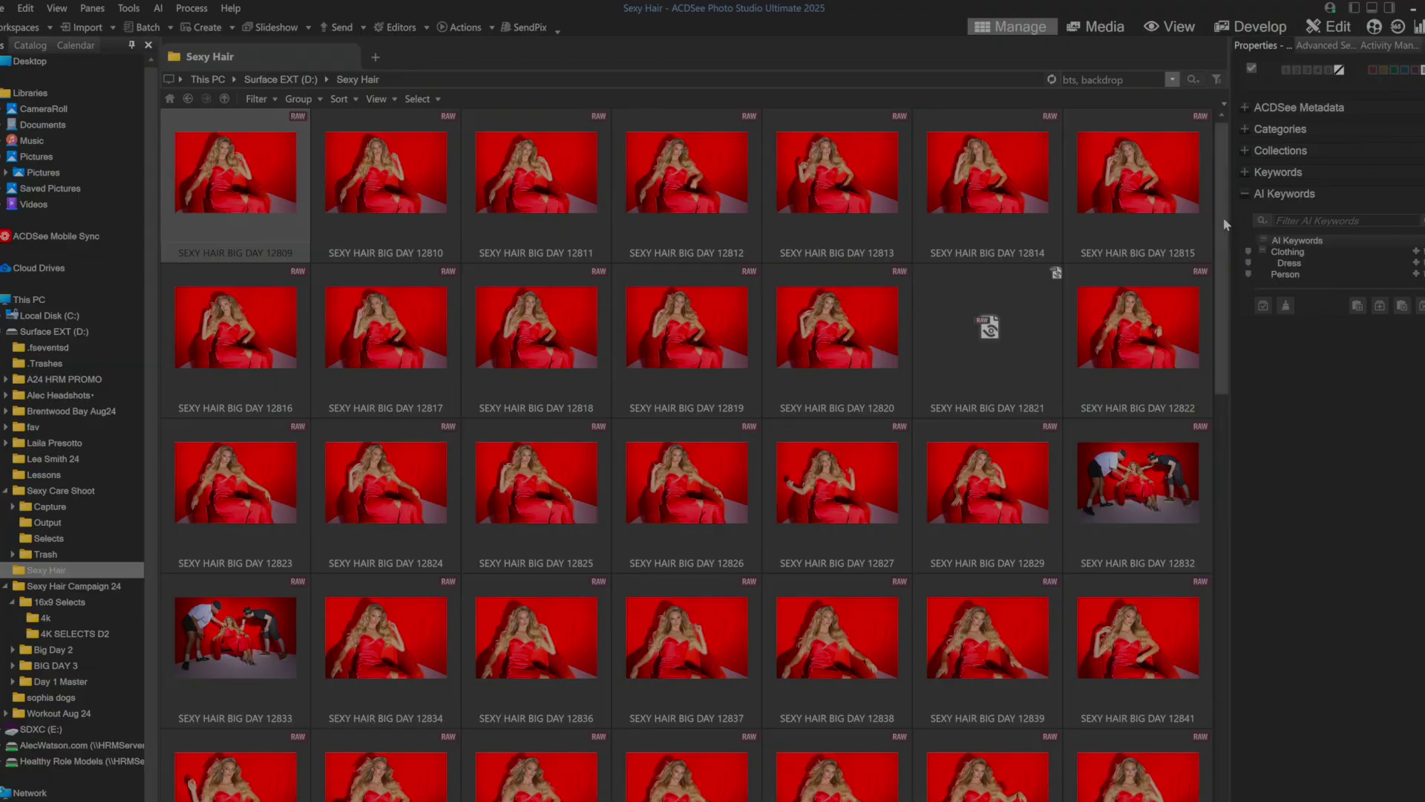
pyautogui.scroll(-10, 1188, 366)
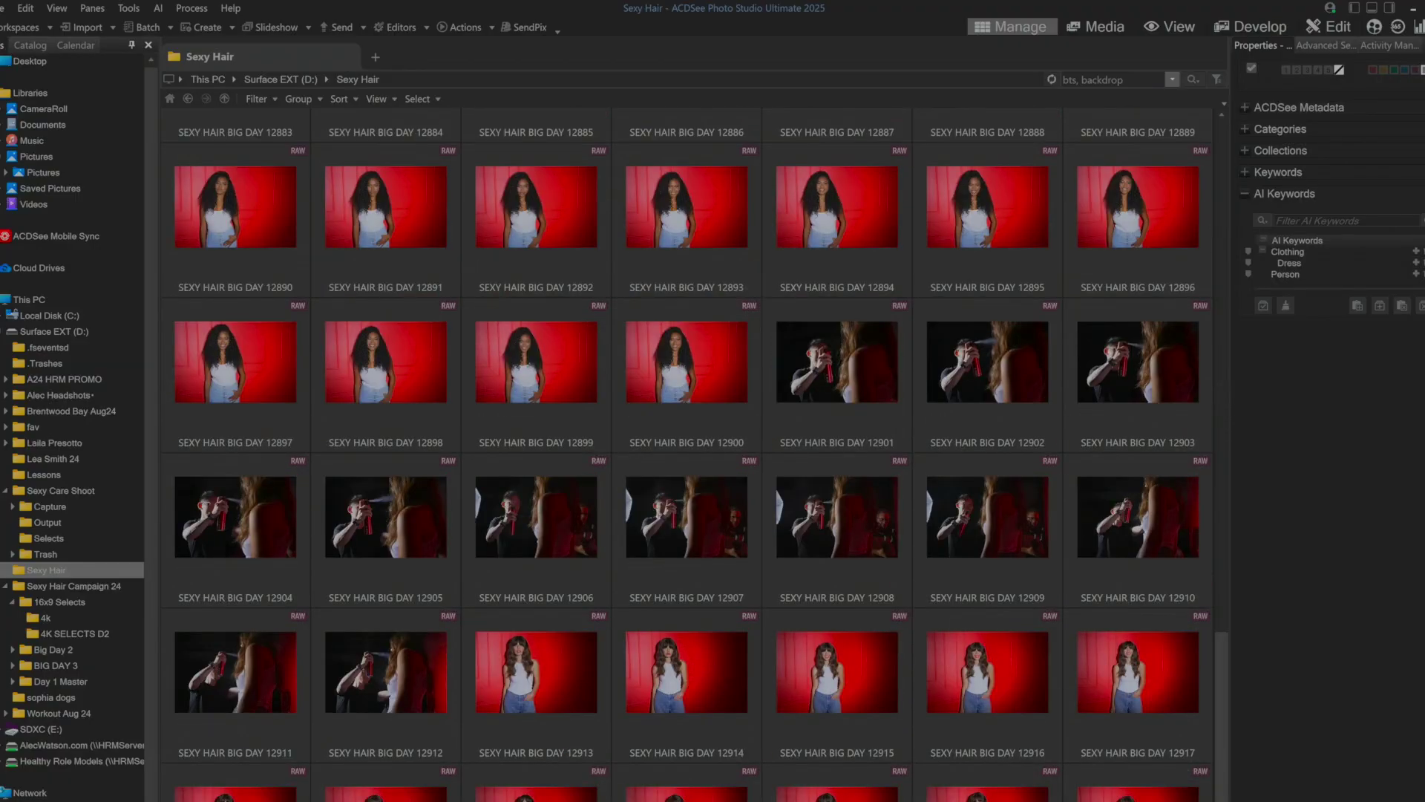
pyautogui.moveTo(1232, 686); pyautogui.dragTo(1255, 178)
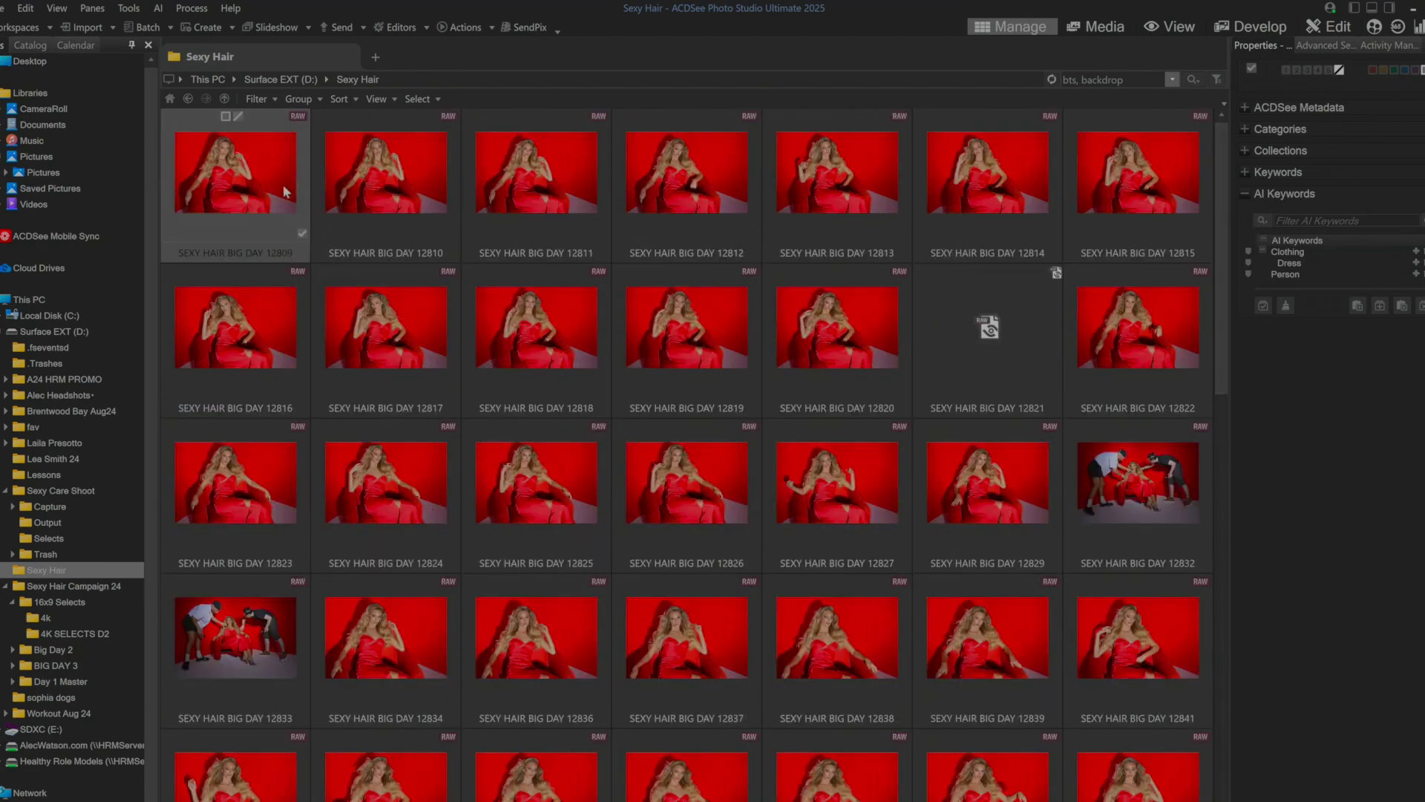